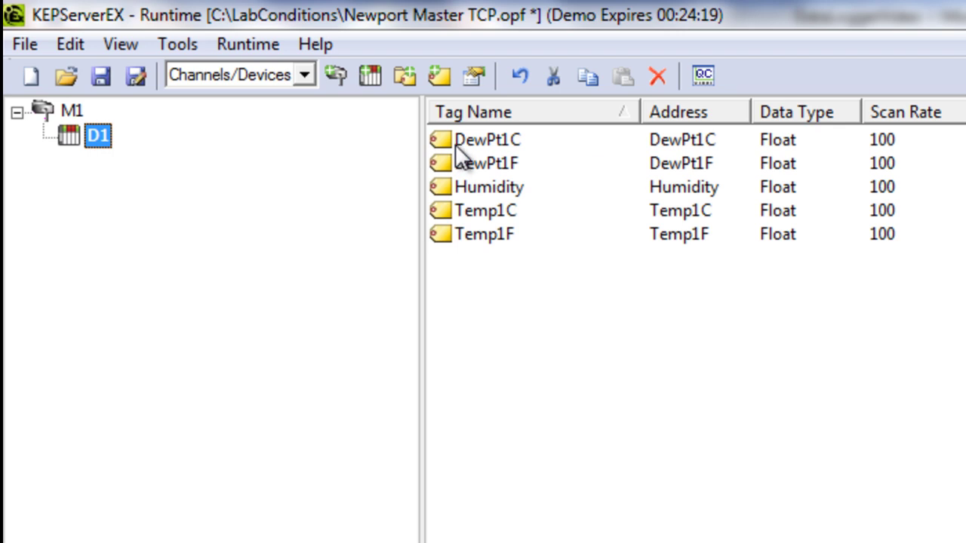
Step: Examine the M1 channel and the tags defined for its D1 device
{"action": "left_click", "coordinate": [44, 107]}
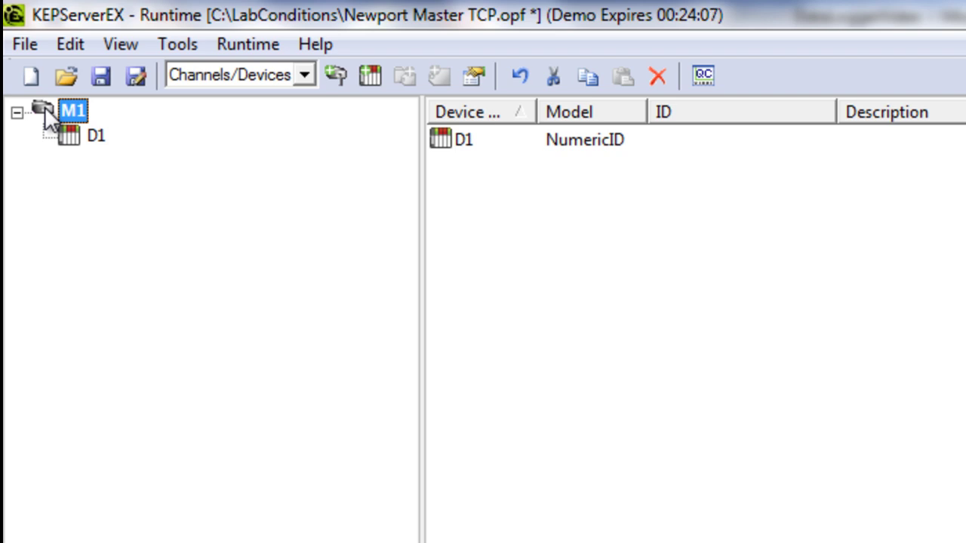
{"action": "left_click", "coordinate": [74, 136]}
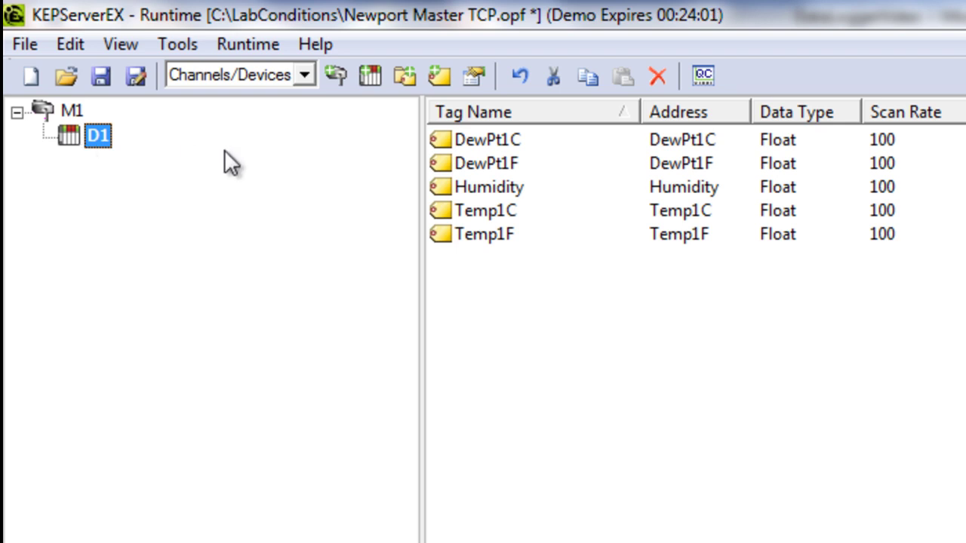
{"action": "left_click", "coordinate": [452, 143]}
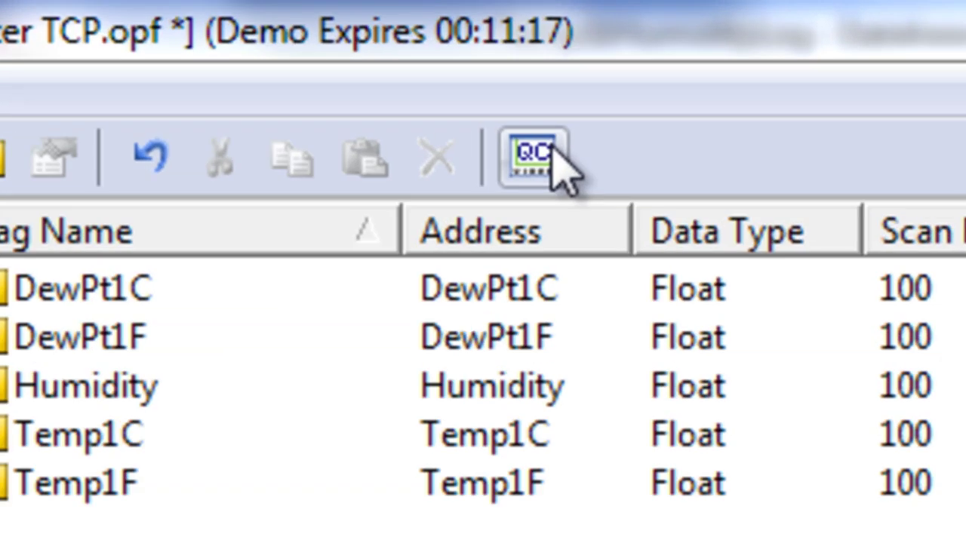
Step: Launch OPC Quick Client and check the live values of the M1.D1 tags
{"action": "left_click", "coordinate": [708, 75]}
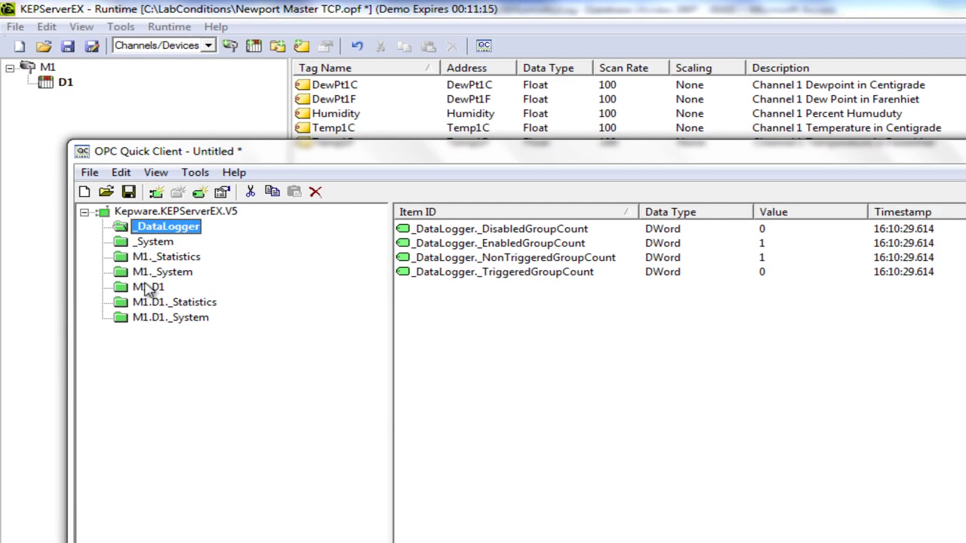
{"action": "left_click", "coordinate": [137, 291]}
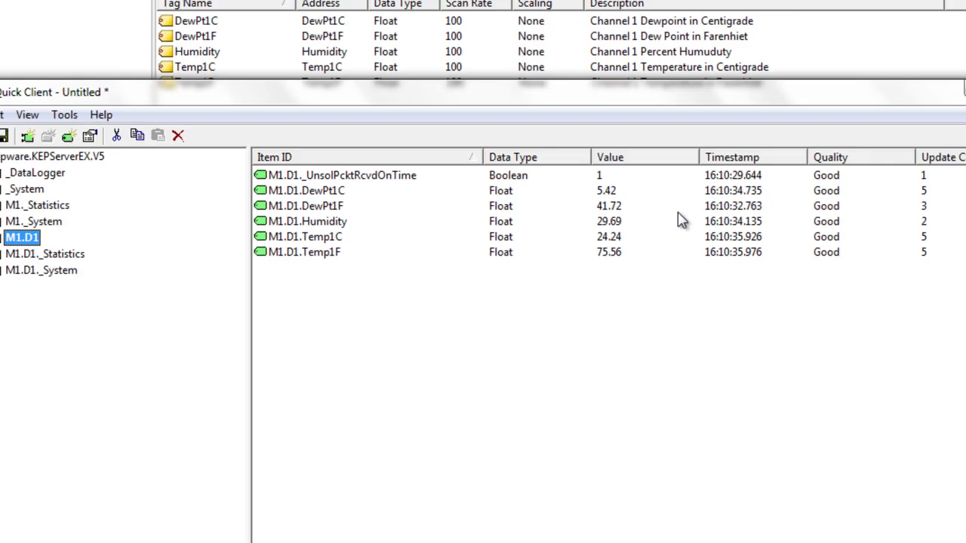
{"action": "key", "text": "alt+Tab"}
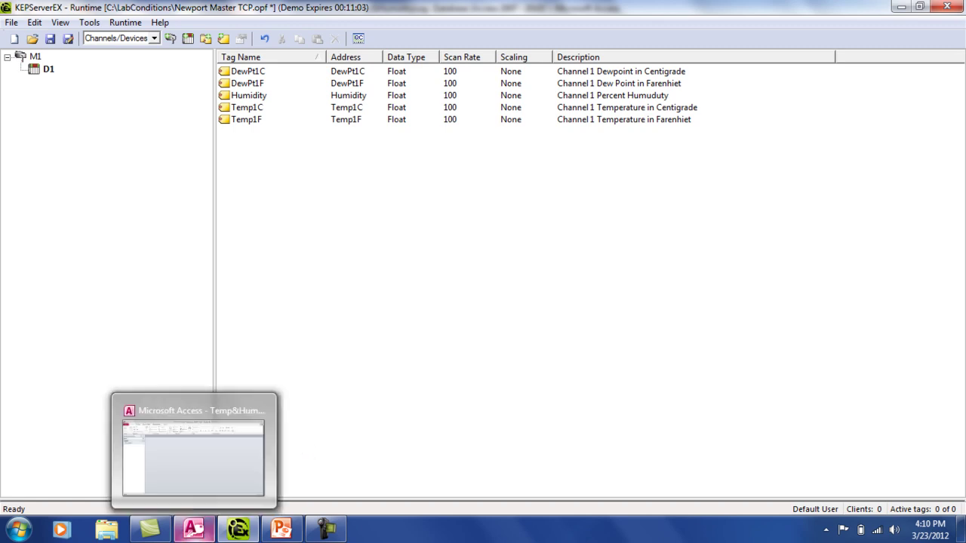
Step: Switch to Microsoft Access, look over the TimeStamp, Humidity and TempC columns of the DataTbl table and close it
{"action": "left_click", "coordinate": [198, 535]}
{"action": "double_click", "coordinate": [19, 154]}
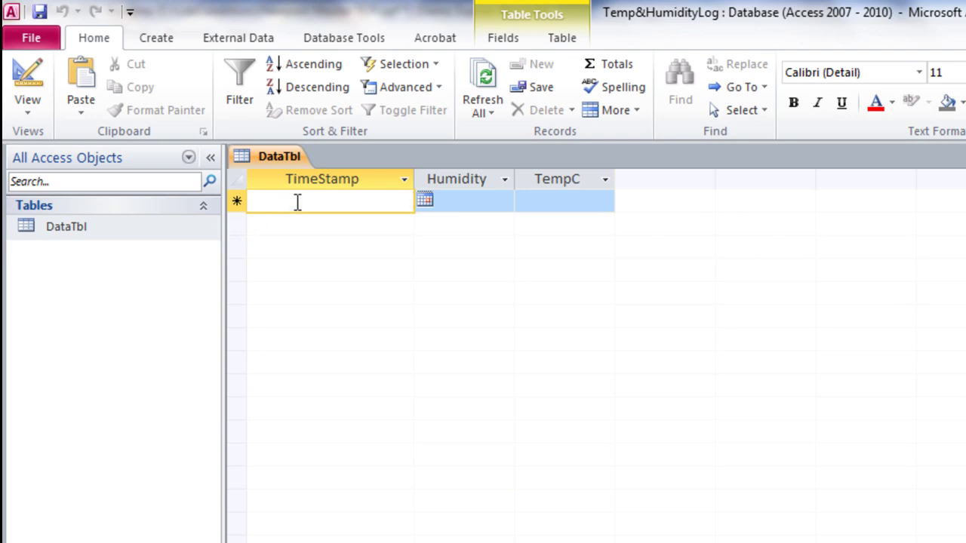
{"action": "left_click", "coordinate": [464, 199]}
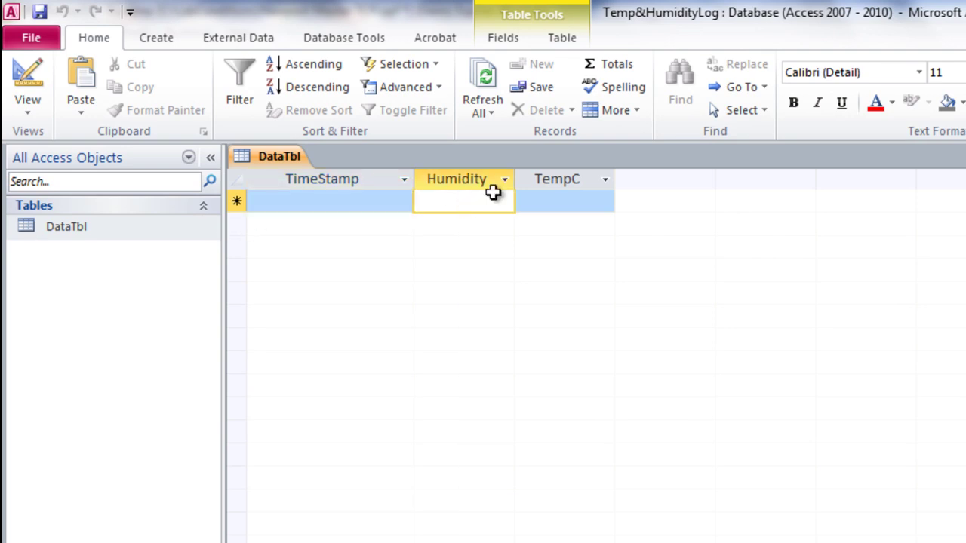
{"action": "left_click", "coordinate": [551, 201]}
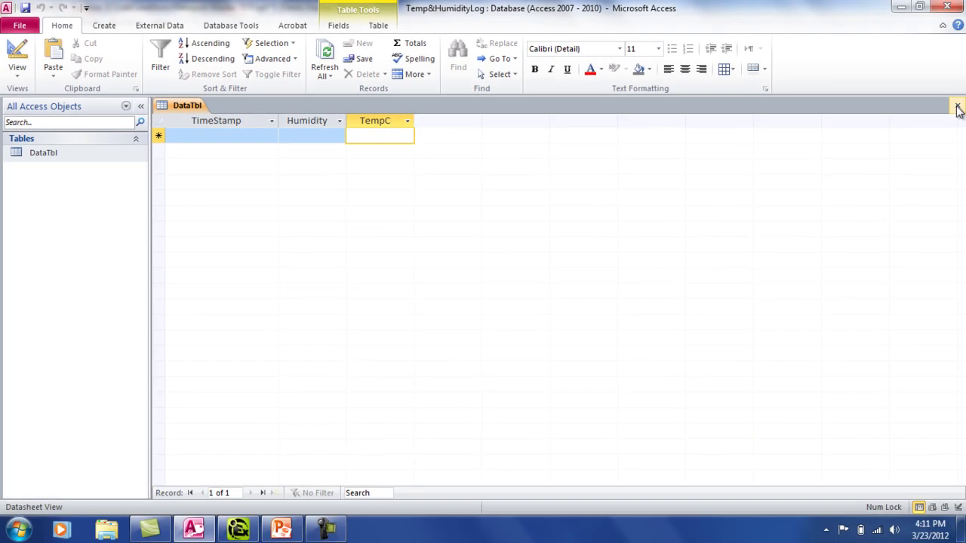
{"action": "left_click", "coordinate": [958, 108]}
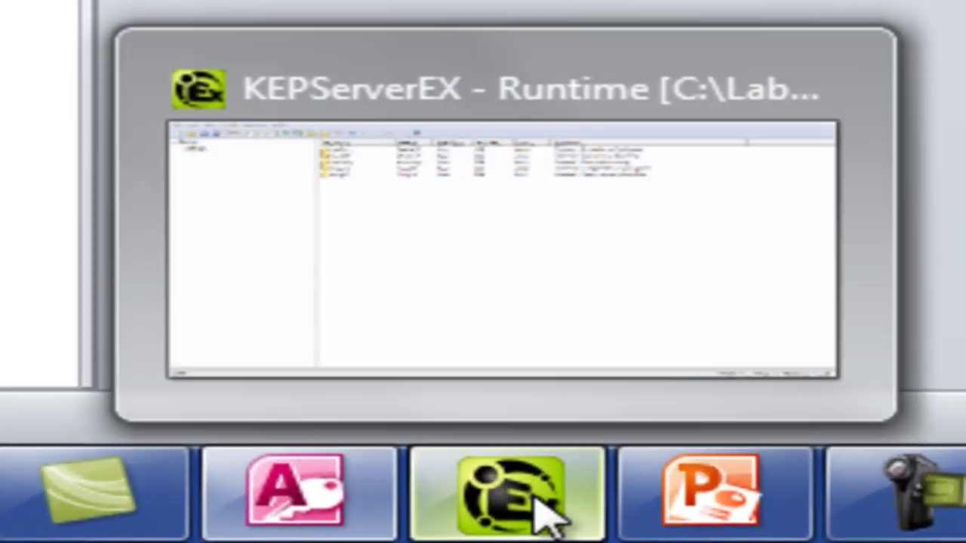
Step: Switch back to KEPServerEX and add a new log group in the Data Logger configuration
{"action": "left_click", "coordinate": [532, 496]}
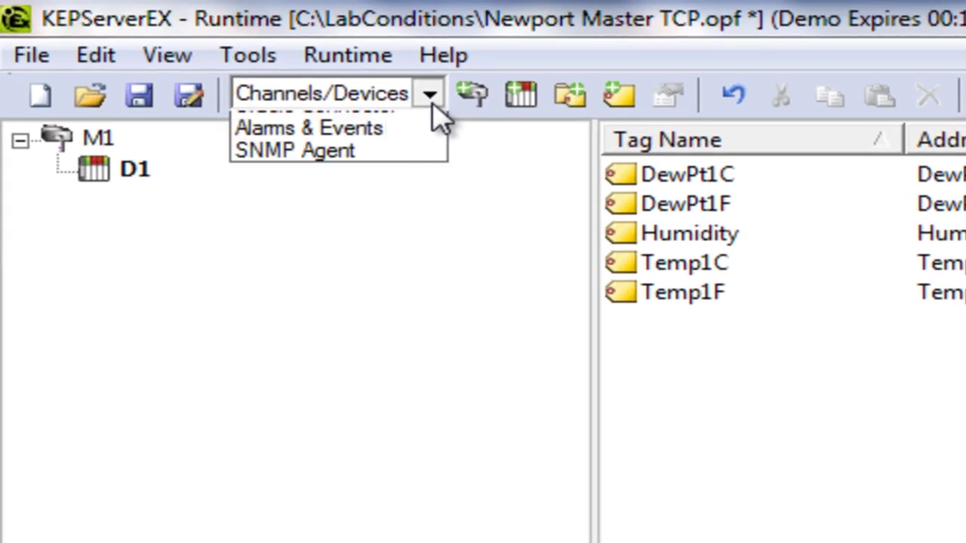
{"action": "left_click", "coordinate": [428, 96]}
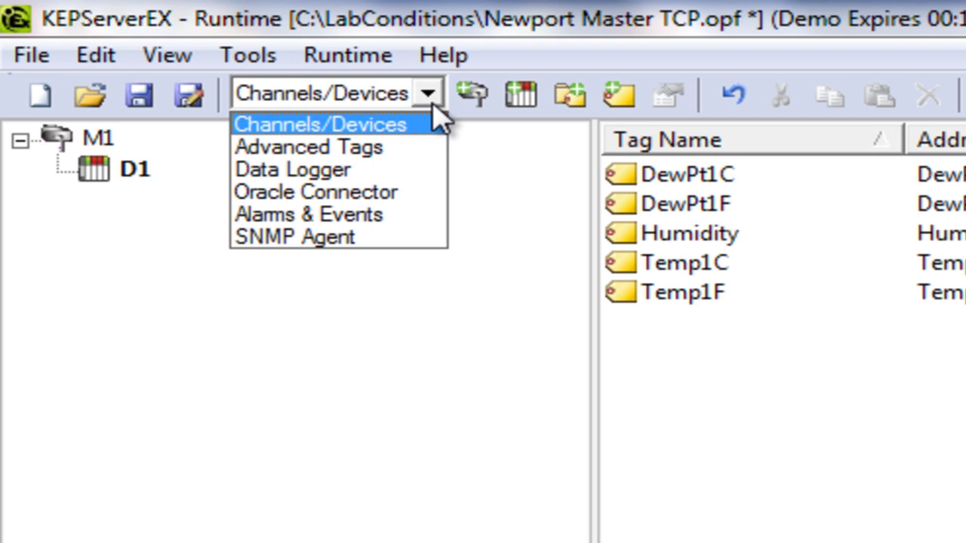
{"action": "left_click", "coordinate": [377, 181]}
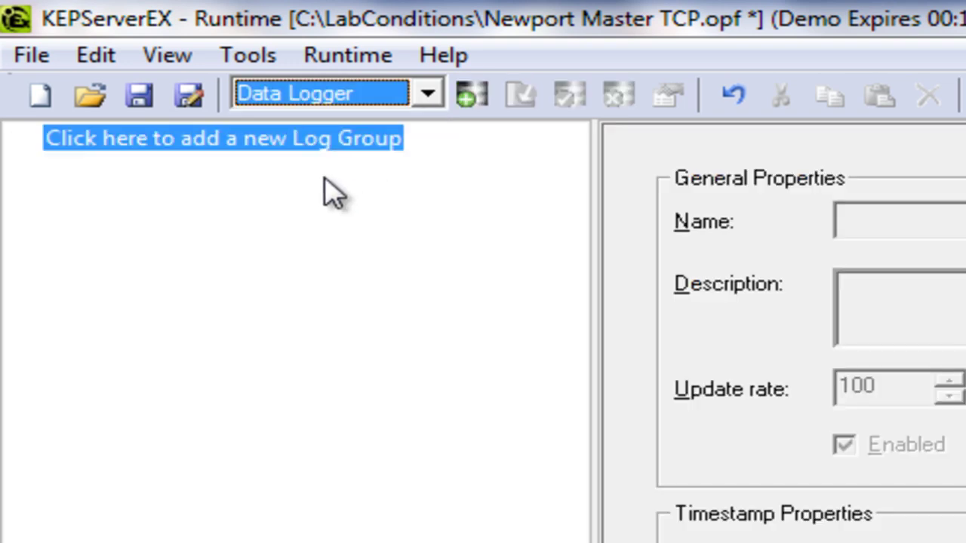
{"action": "left_click", "coordinate": [215, 143]}
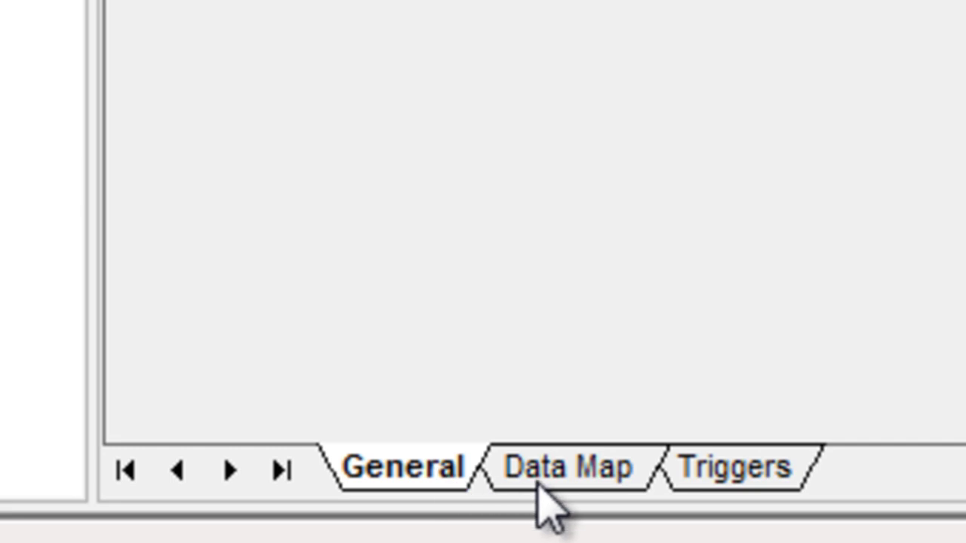
Step: Look through the new log group's trigger, general and data map settings
{"action": "left_click", "coordinate": [748, 487]}
{"action": "left_click", "coordinate": [419, 487]}
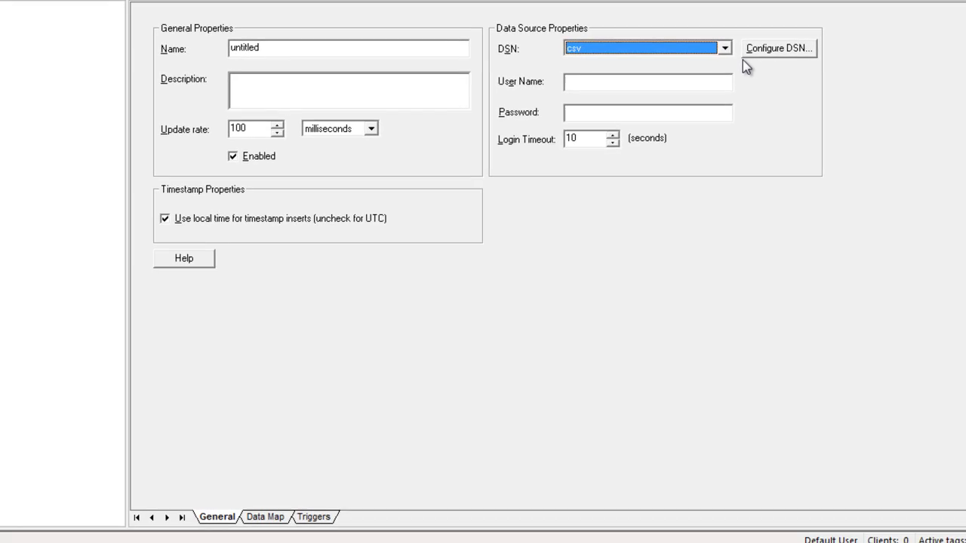
{"action": "left_click", "coordinate": [265, 517]}
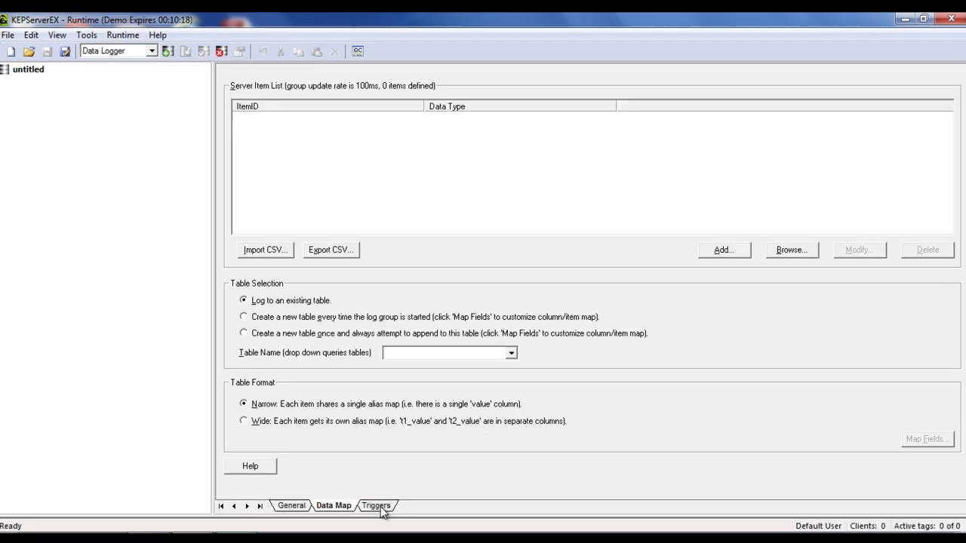
Step: Try the Absolute type for the log group's trigger with logging once when the start condition is met, and view its schedule options
{"action": "left_click", "coordinate": [377, 505]}
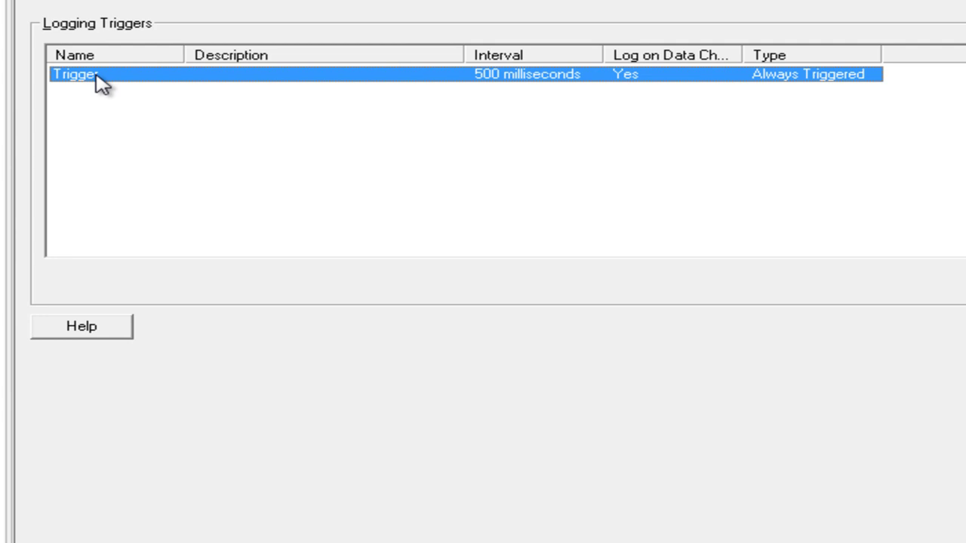
{"action": "double_click", "coordinate": [96, 76]}
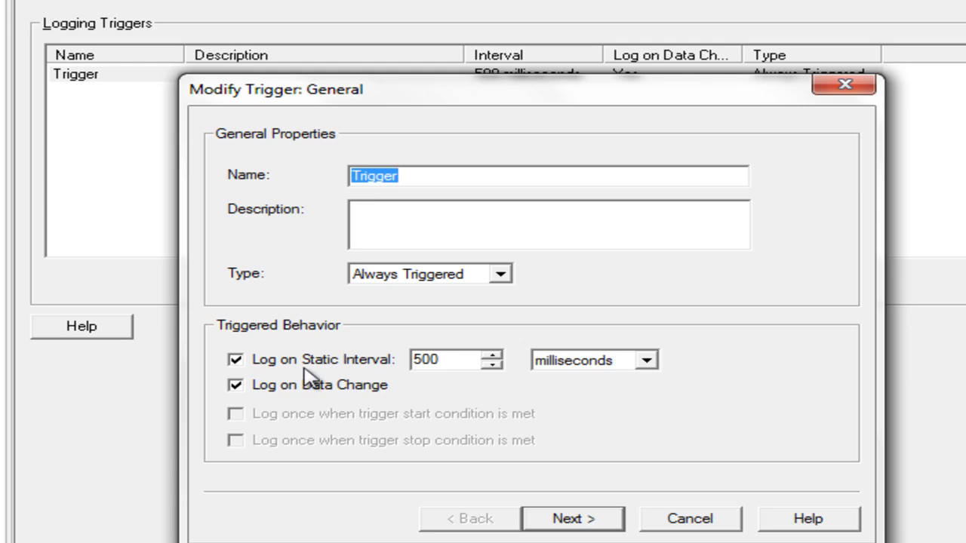
{"action": "left_click", "coordinate": [500, 275]}
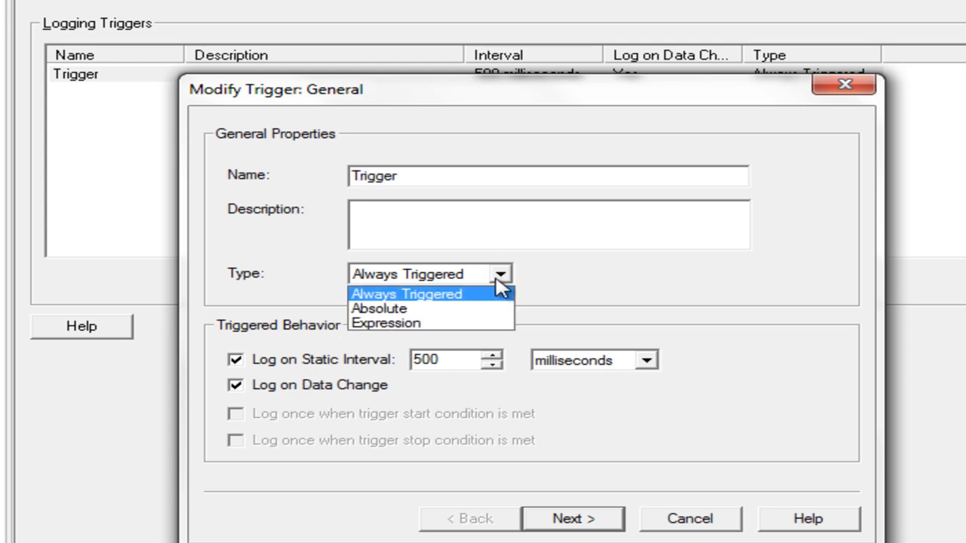
{"action": "left_click", "coordinate": [451, 317]}
{"action": "left_click", "coordinate": [240, 414]}
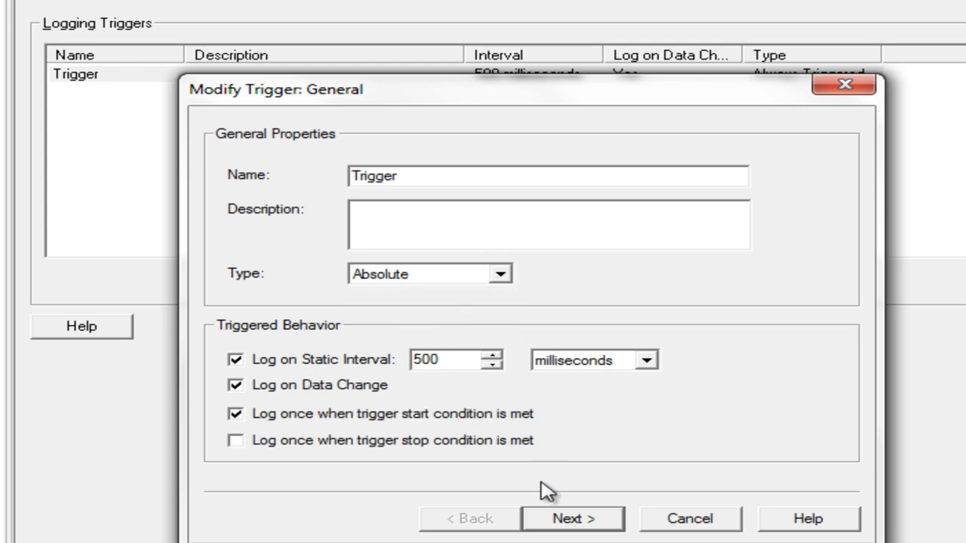
{"action": "left_click", "coordinate": [558, 523]}
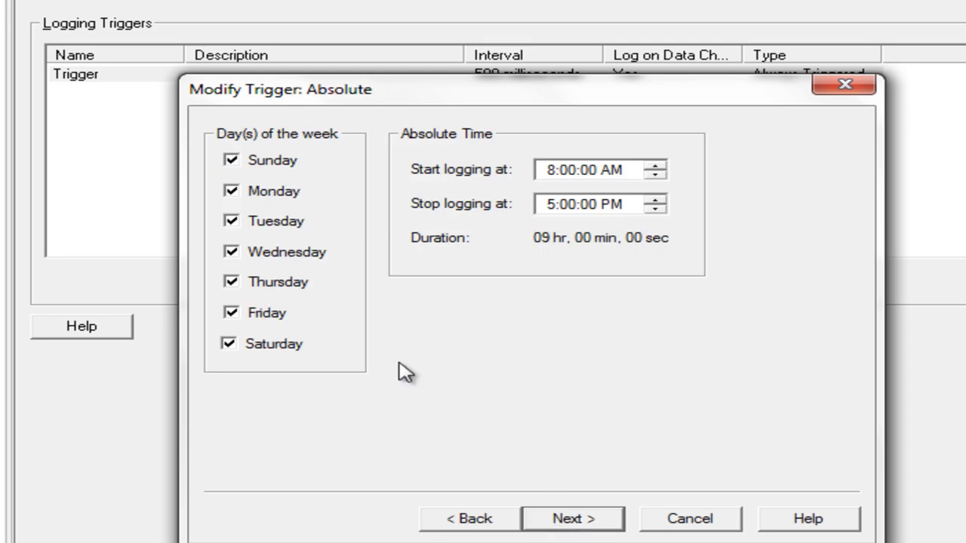
Step: Try an Expression trigger with the start condition "Item data set greater than a specific value" and discard the trigger changes
{"action": "left_click", "coordinate": [456, 521]}
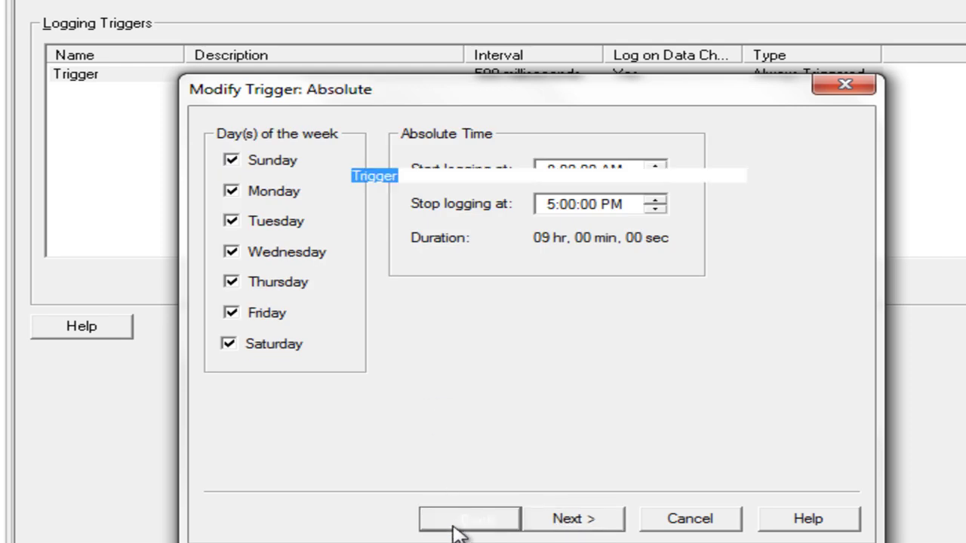
{"action": "left_click", "coordinate": [501, 277]}
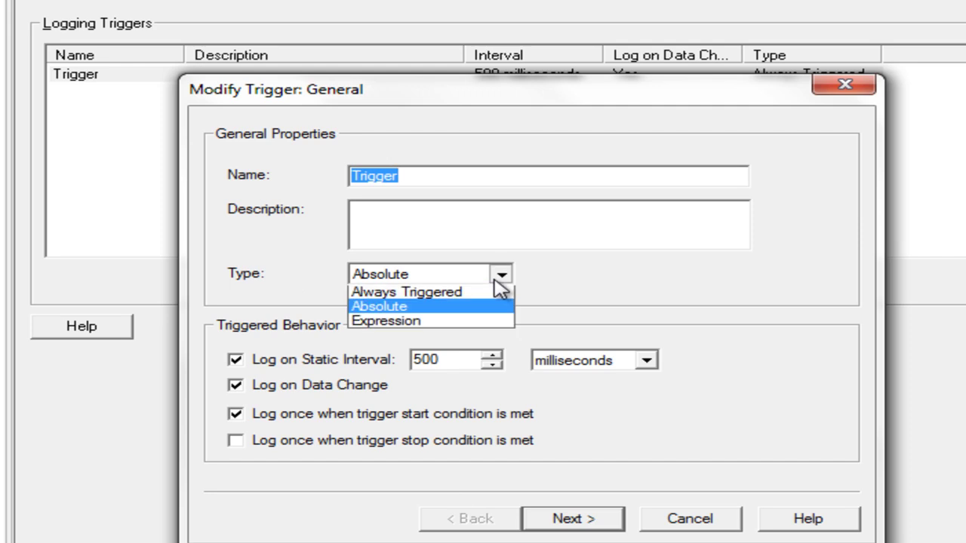
{"action": "left_click", "coordinate": [462, 324]}
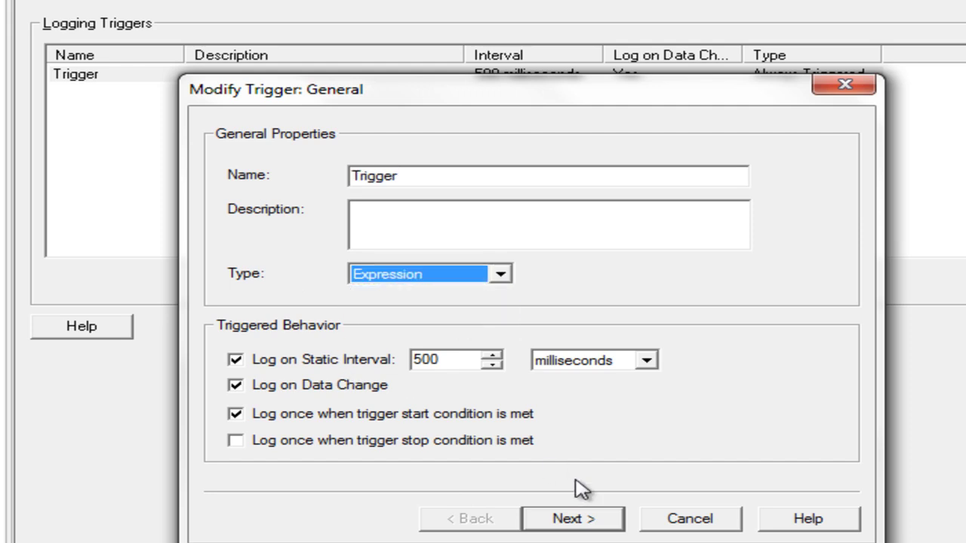
{"action": "left_click", "coordinate": [584, 520]}
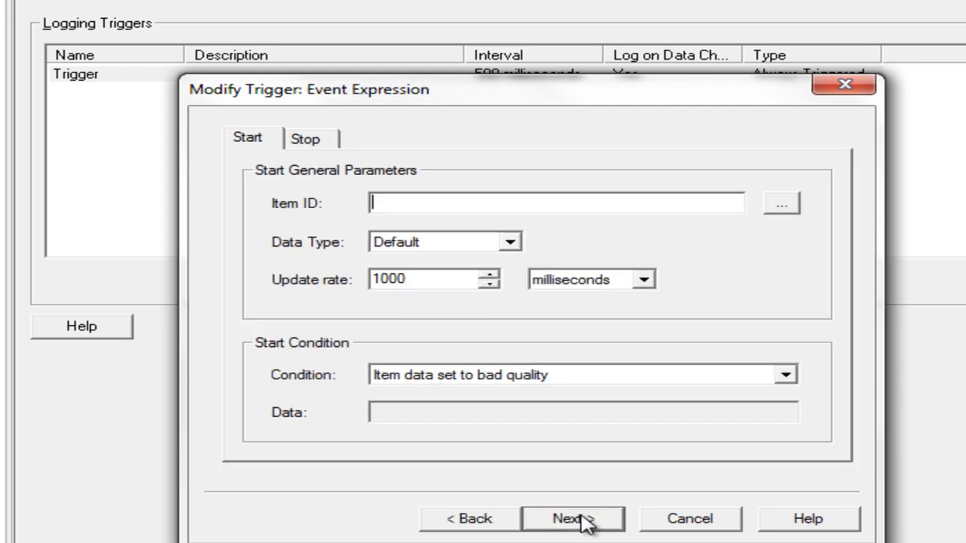
{"action": "left_click", "coordinate": [787, 377]}
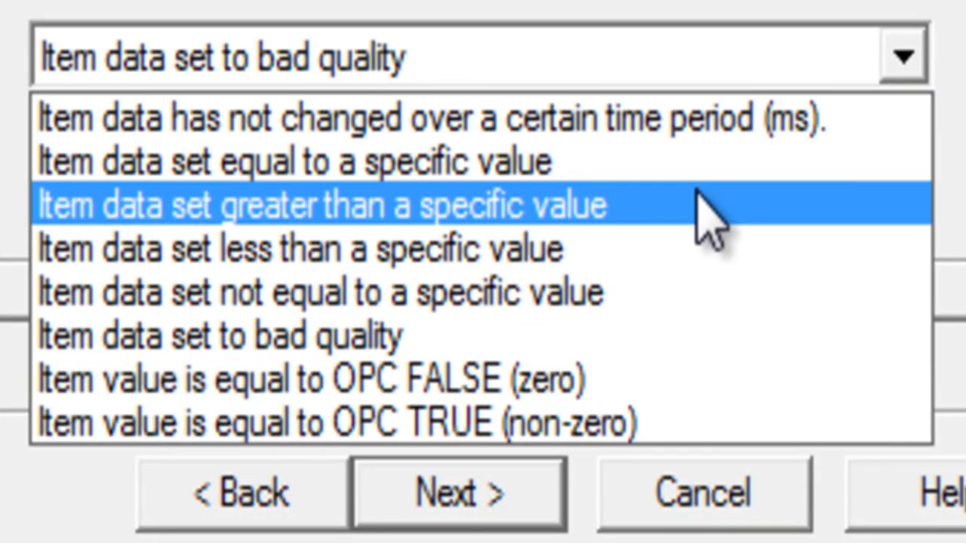
{"action": "left_click", "coordinate": [252, 510]}
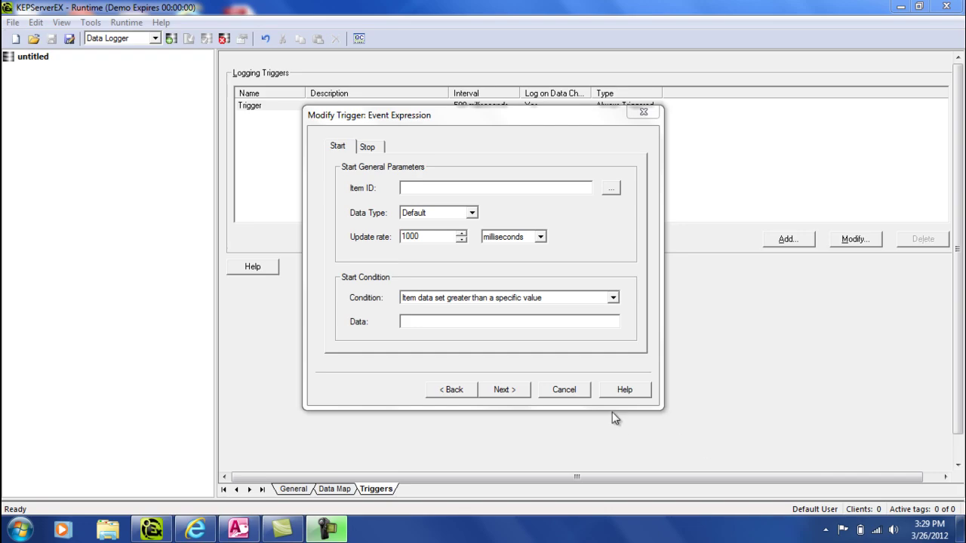
{"action": "left_click", "coordinate": [579, 392]}
Step: Name the log group Temp&Humidity in its general properties
{"action": "left_click", "coordinate": [294, 489]}
{"action": "type", "text": "Temp&Humidity"}
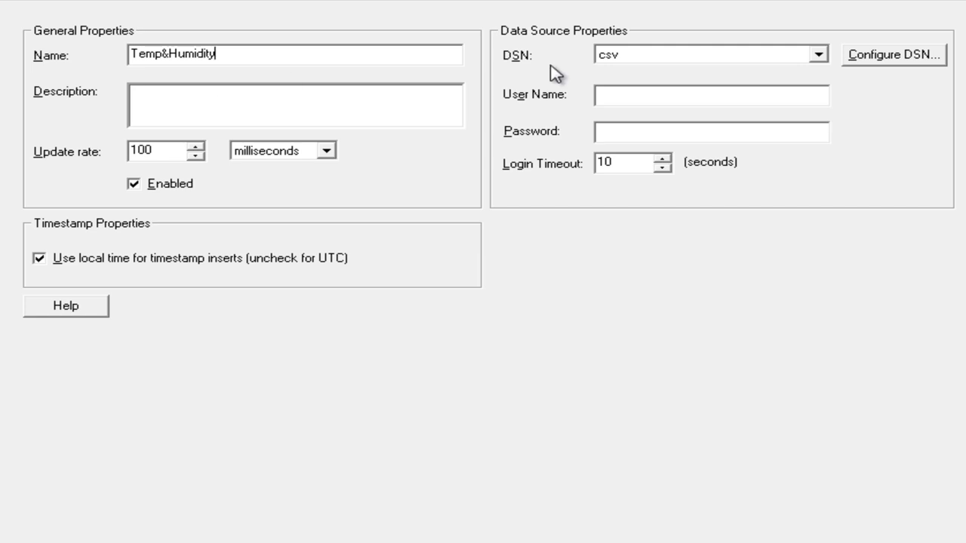
Step: Create a new system DSN for the log group using the Microsoft Access Driver (*.mdb, *.accdb)
{"action": "left_click", "coordinate": [891, 56]}
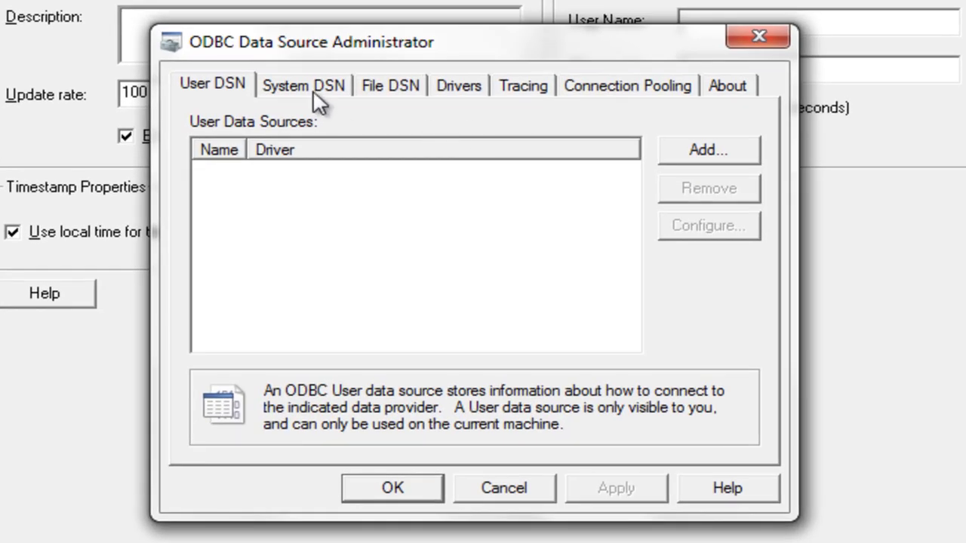
{"action": "left_click", "coordinate": [319, 100]}
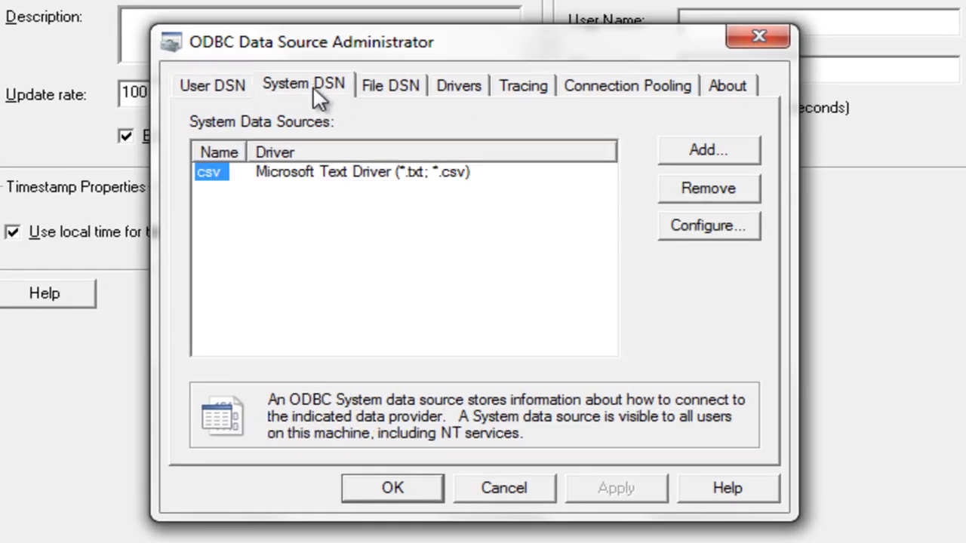
{"action": "left_click", "coordinate": [708, 151]}
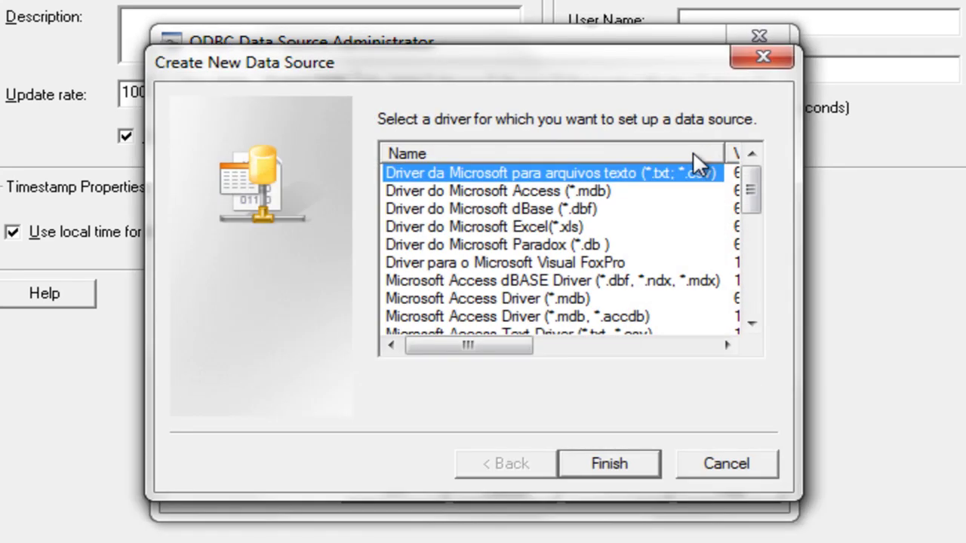
{"action": "left_click", "coordinate": [518, 317]}
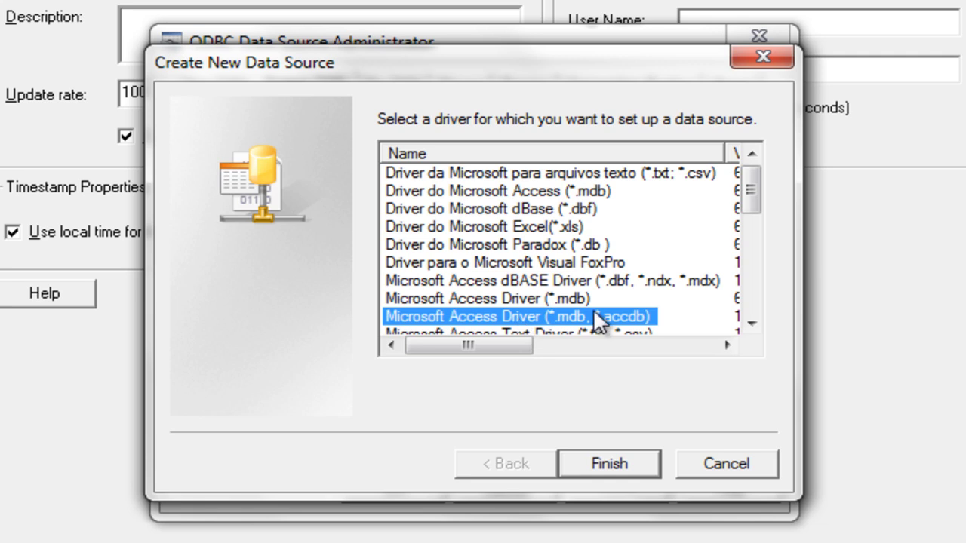
{"action": "left_click", "coordinate": [633, 468]}
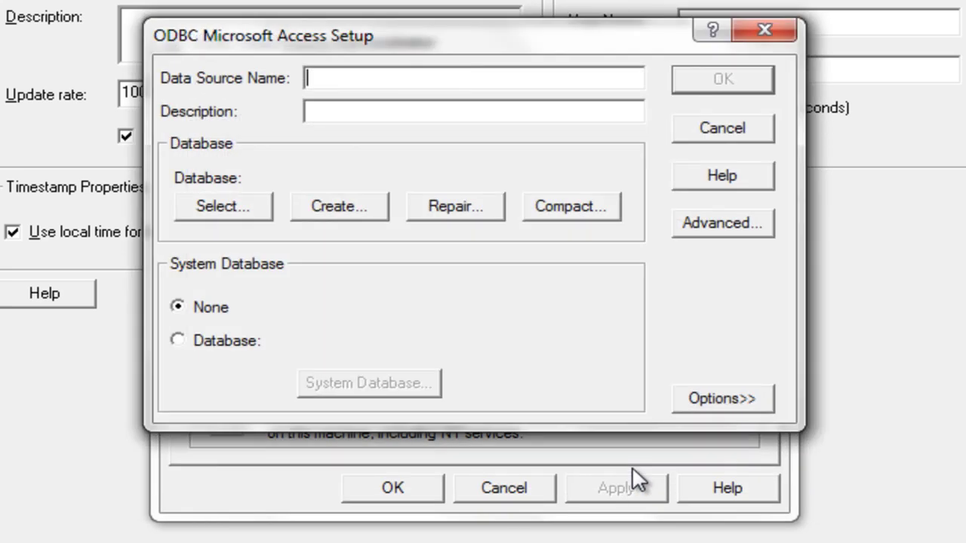
Step: Name the Access data source Sensor and select the database Temp&HumidityLog.accdb in c:\labconditions for it
{"action": "type", "text": "Sensor"}
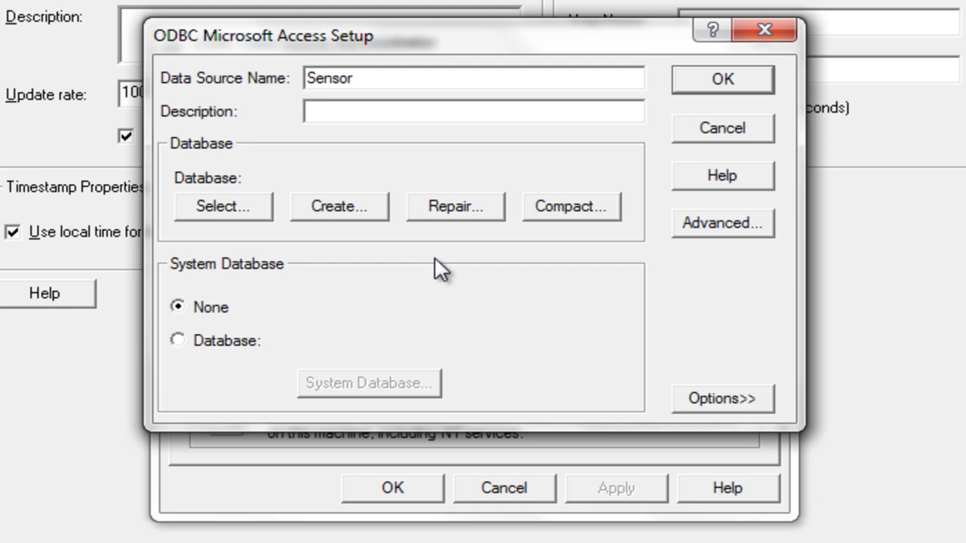
{"action": "left_click", "coordinate": [222, 213]}
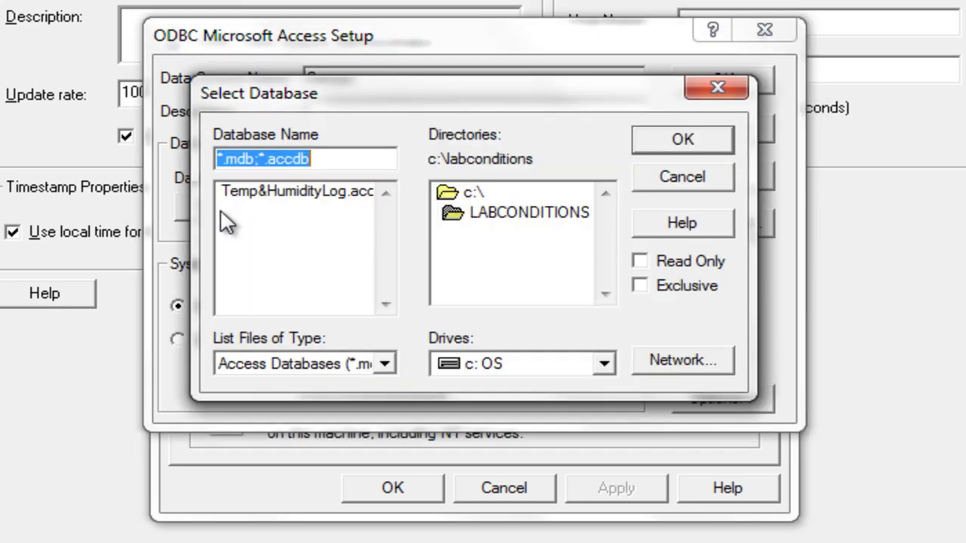
{"action": "left_click", "coordinate": [263, 192]}
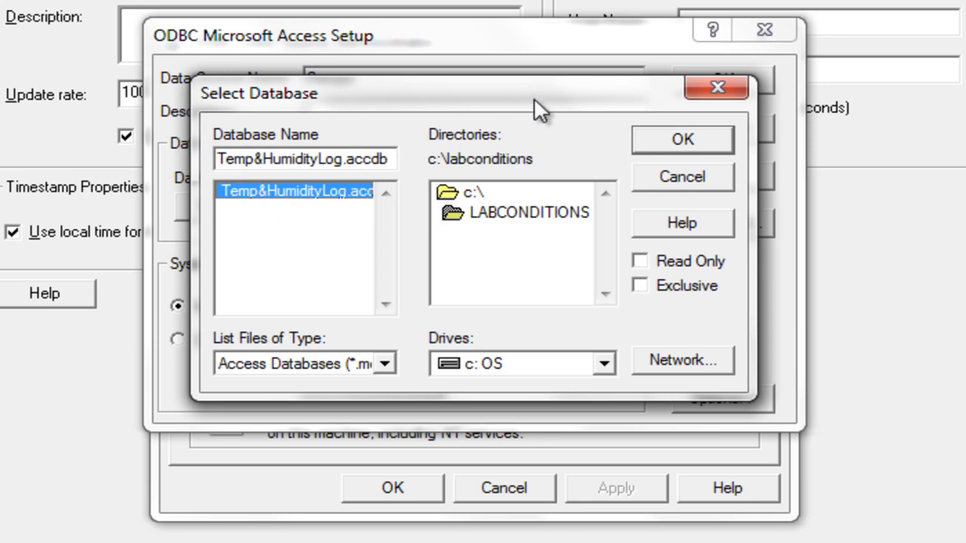
{"action": "left_click", "coordinate": [646, 145]}
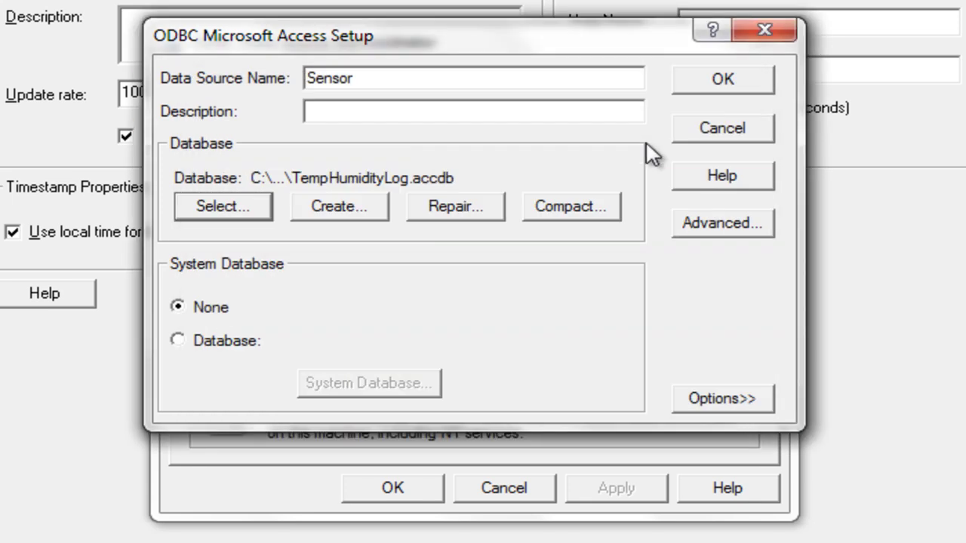
{"action": "left_click", "coordinate": [705, 84]}
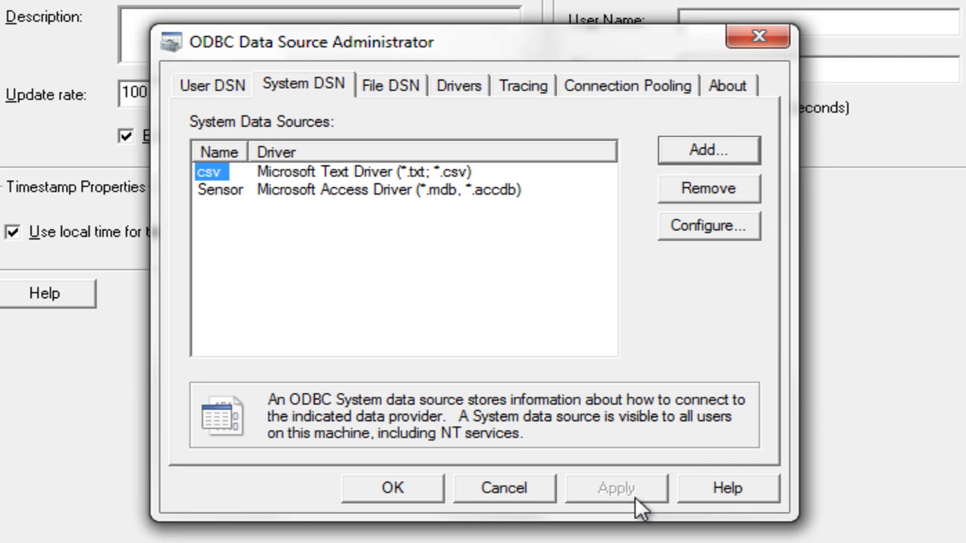
Step: Close the ODBC data source administration and set the log group's DSN to Sensor
{"action": "left_click", "coordinate": [391, 490]}
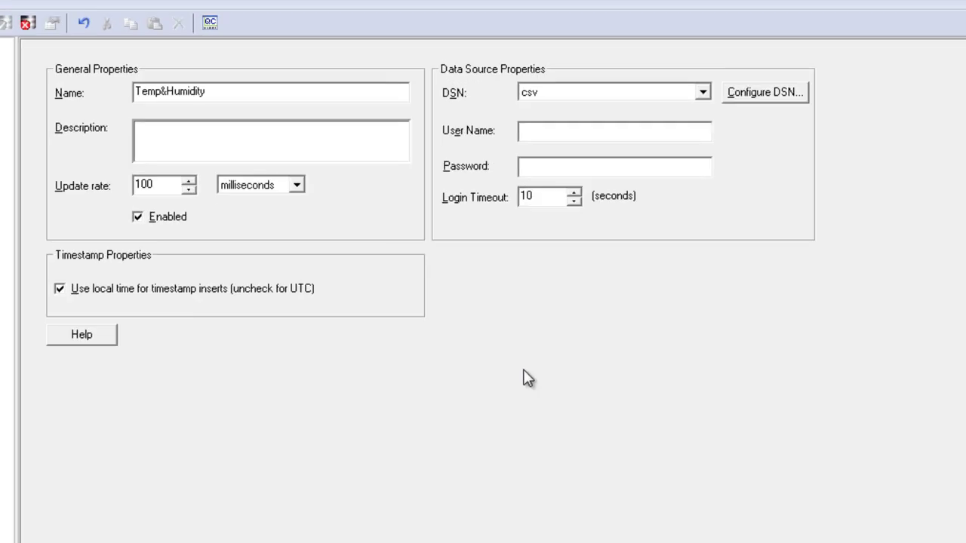
{"action": "left_click", "coordinate": [604, 109]}
{"action": "left_click", "coordinate": [357, 181]}
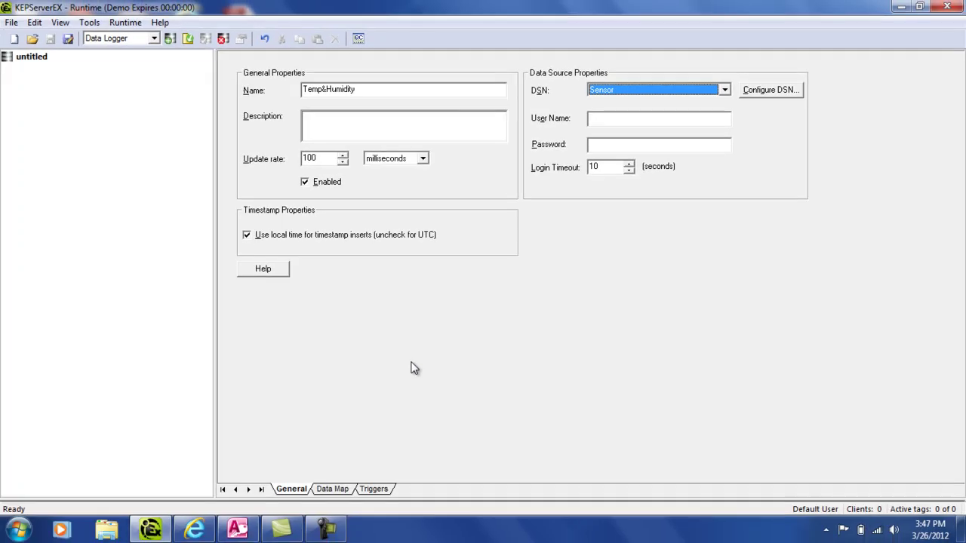
Step: Add the Humidity and Temp1C tags of device M1.D1 to the log group's server item list in the data map
{"action": "left_click", "coordinate": [333, 490]}
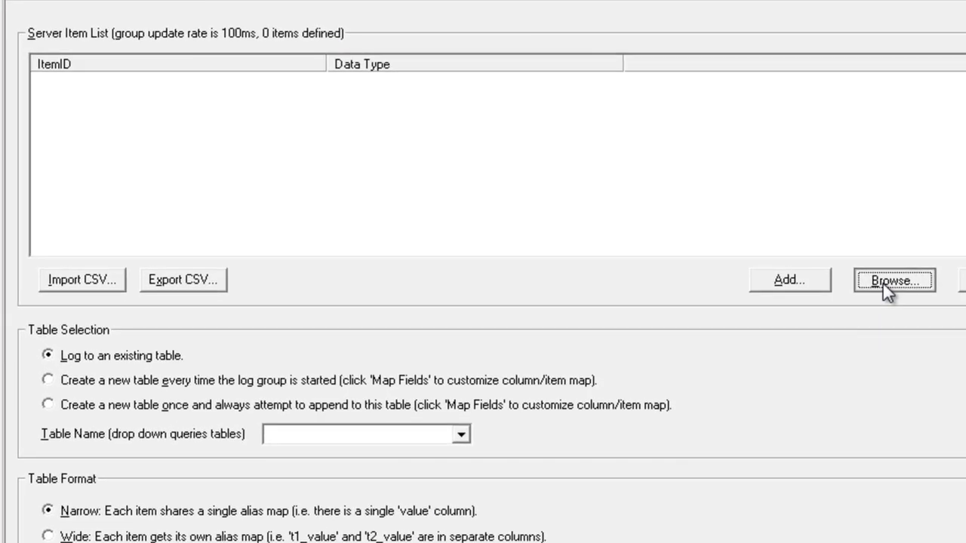
{"action": "left_click", "coordinate": [883, 285]}
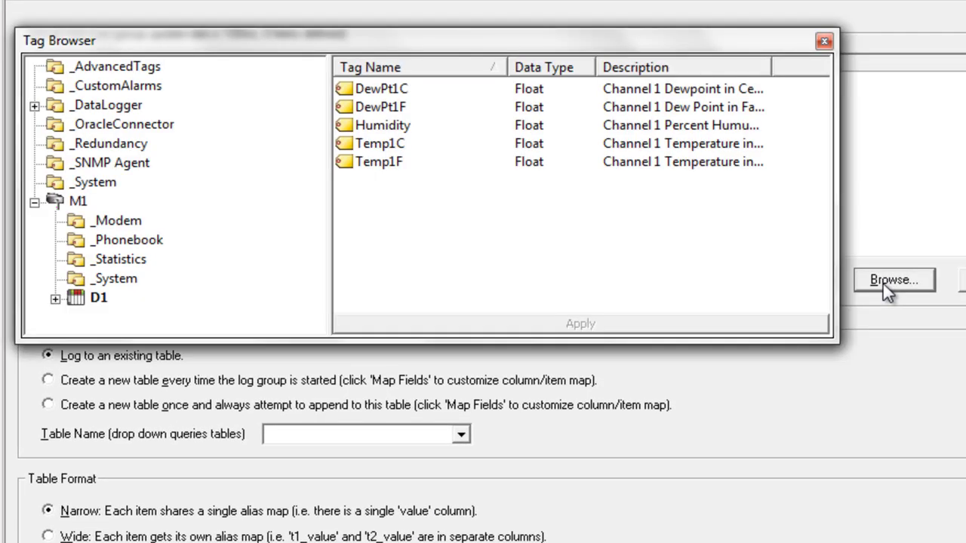
{"action": "left_click", "coordinate": [365, 128]}
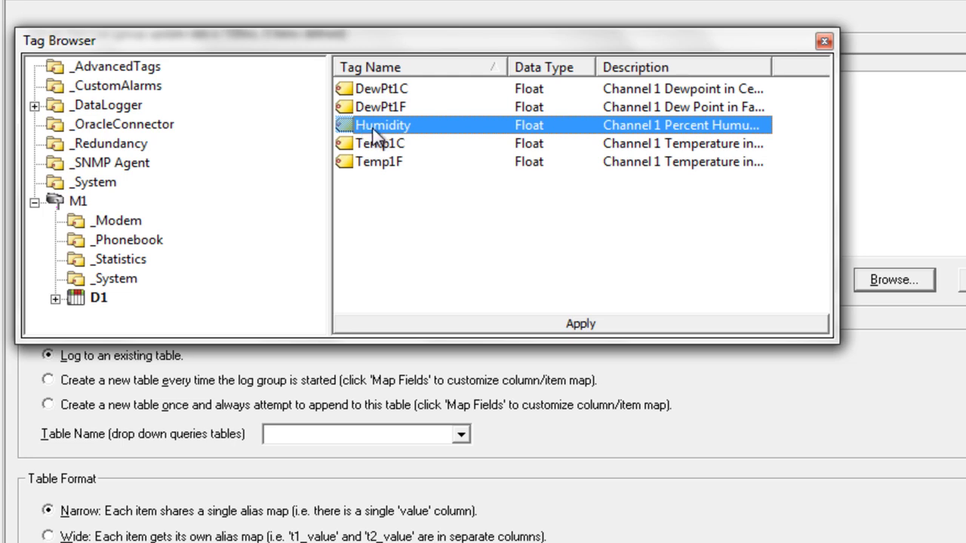
{"action": "left_click", "coordinate": [391, 151], "text": "shift"}
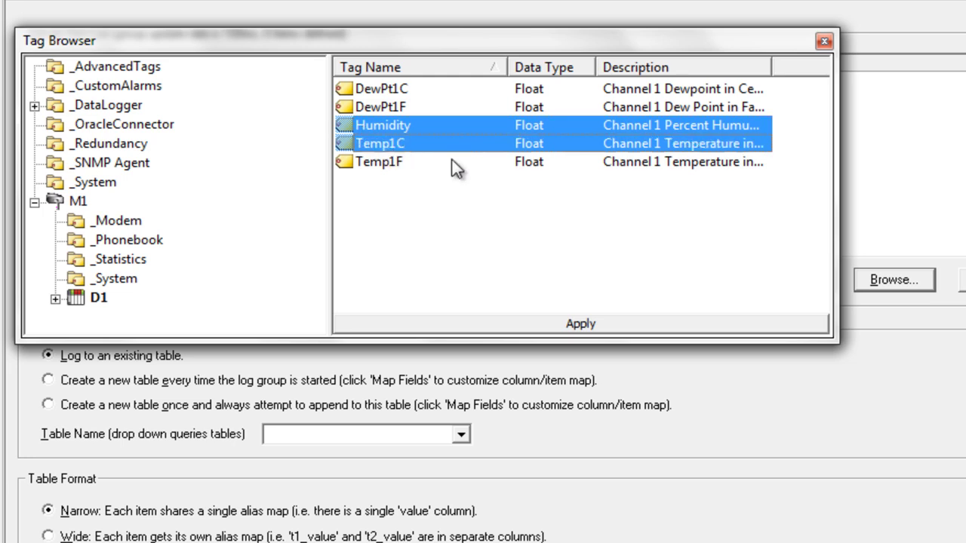
{"action": "left_click", "coordinate": [596, 334]}
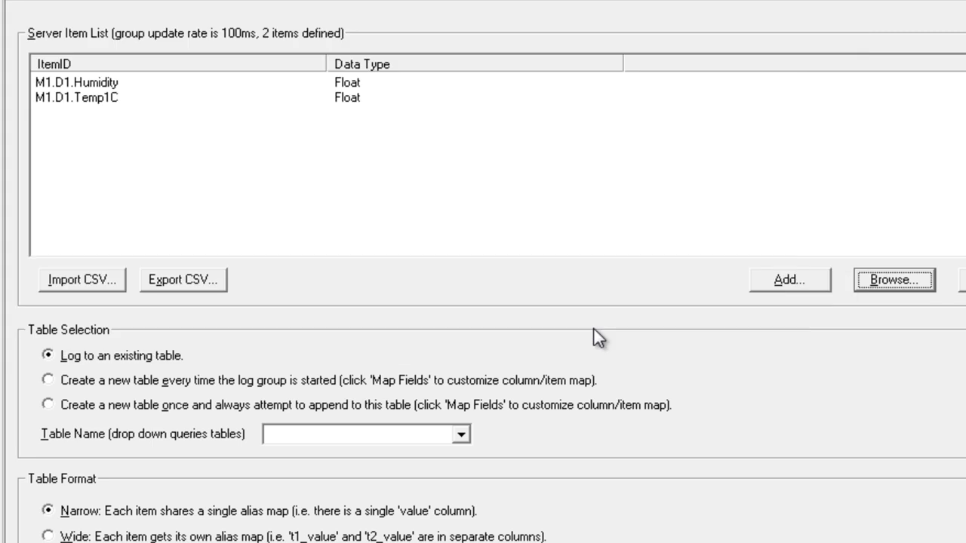
Step: Log to the existing table DataTbl and switch the table format to Wide, accepting the mapping reset
{"action": "left_click", "coordinate": [460, 435]}
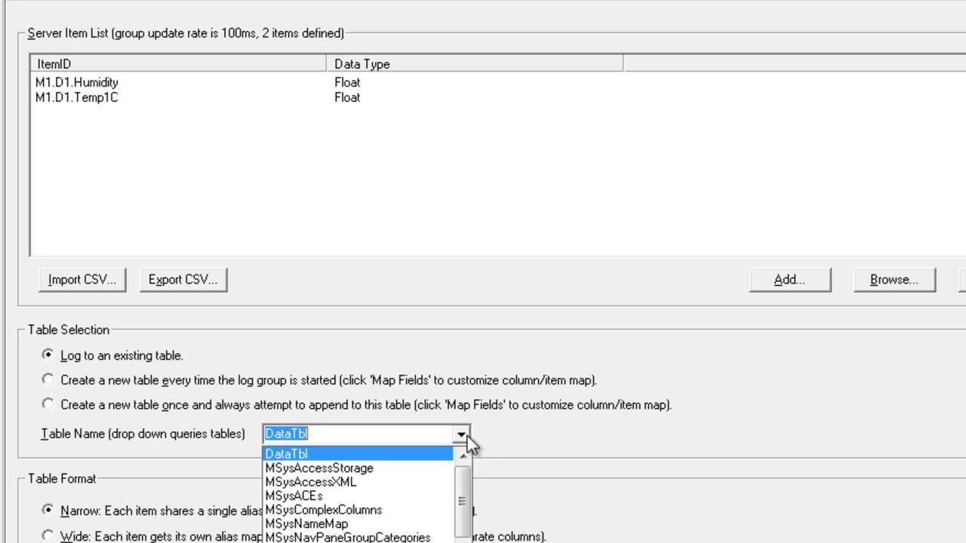
{"action": "left_click", "coordinate": [292, 455]}
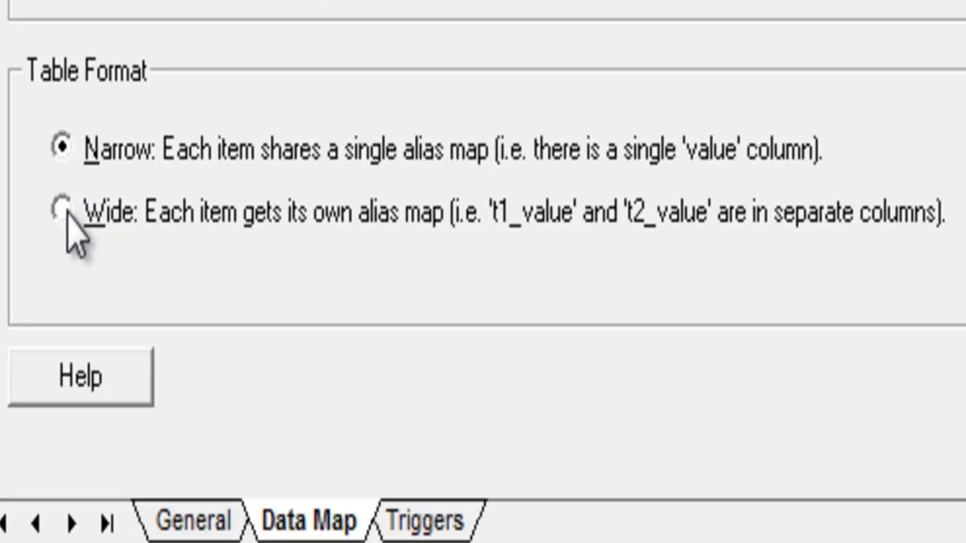
{"action": "left_click", "coordinate": [63, 210]}
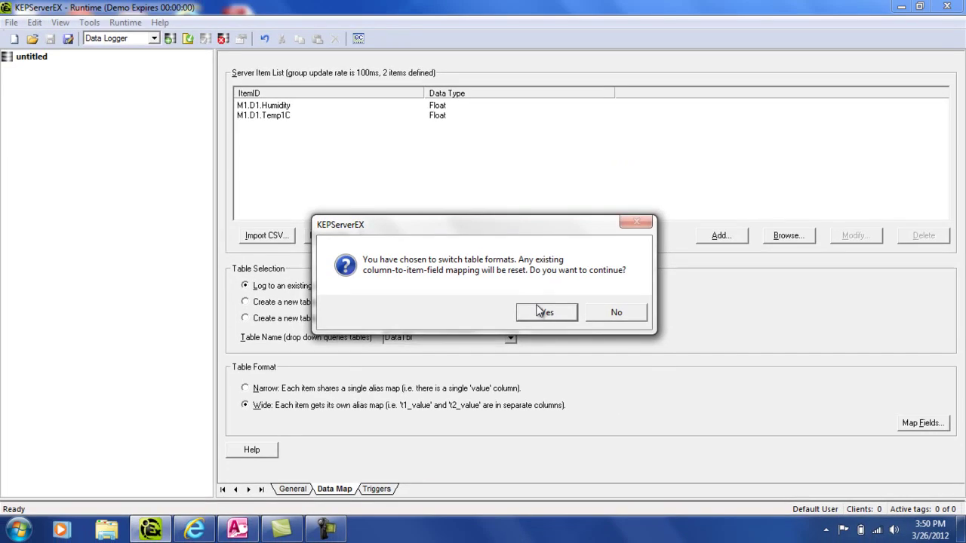
{"action": "left_click", "coordinate": [542, 312]}
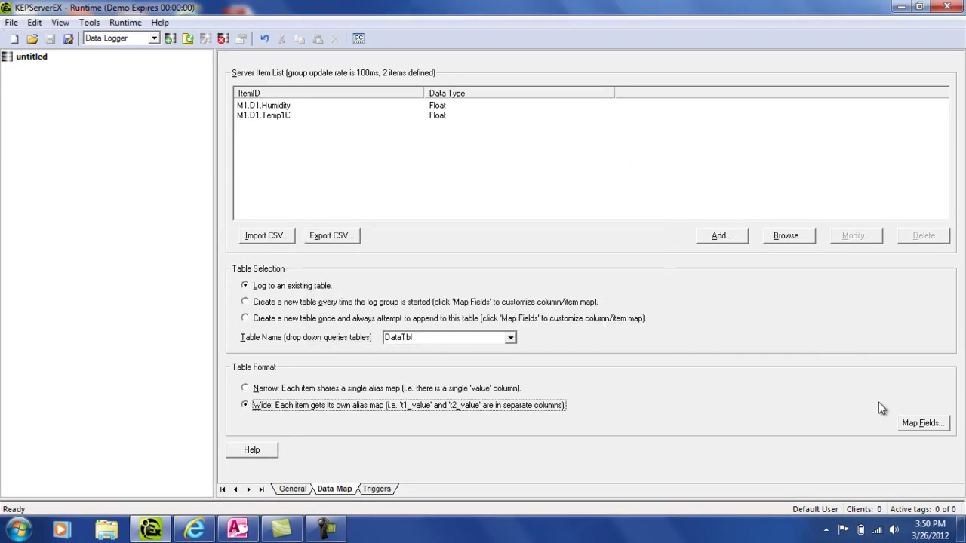
Step: Map M1.D1.Humidity_VALUE to the Humidity database field and M1.D1.Temp1C_VALUE to the TempC field
{"action": "left_click", "coordinate": [912, 424]}
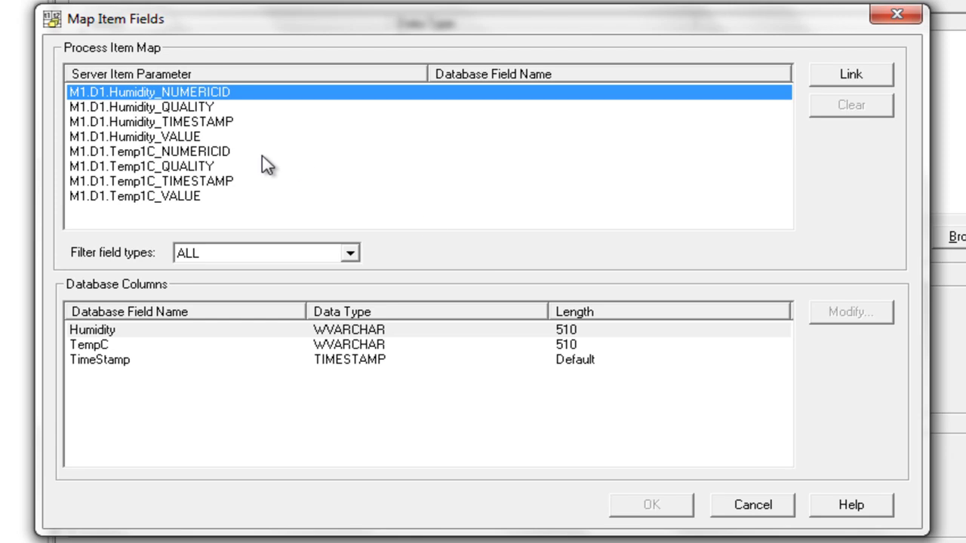
{"action": "left_click", "coordinate": [193, 139]}
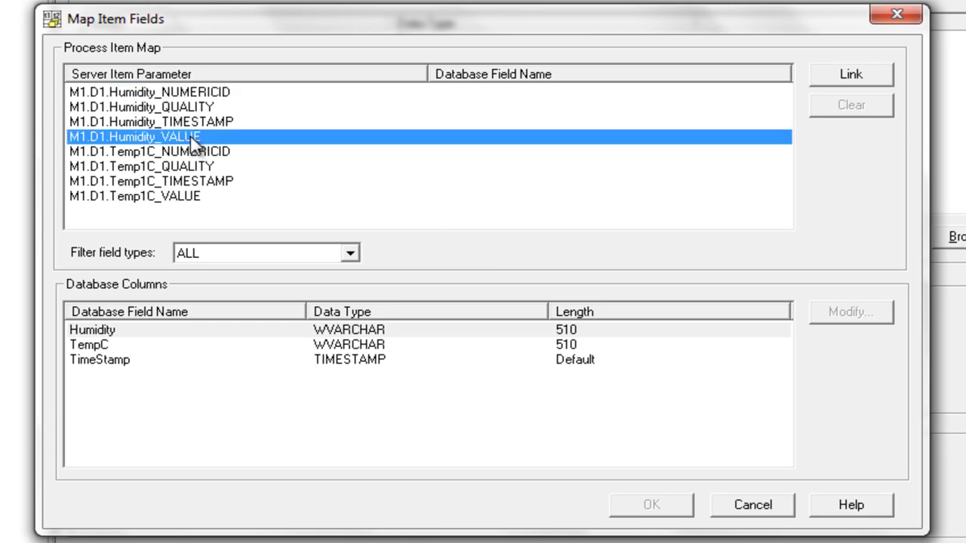
{"action": "left_click", "coordinate": [139, 338]}
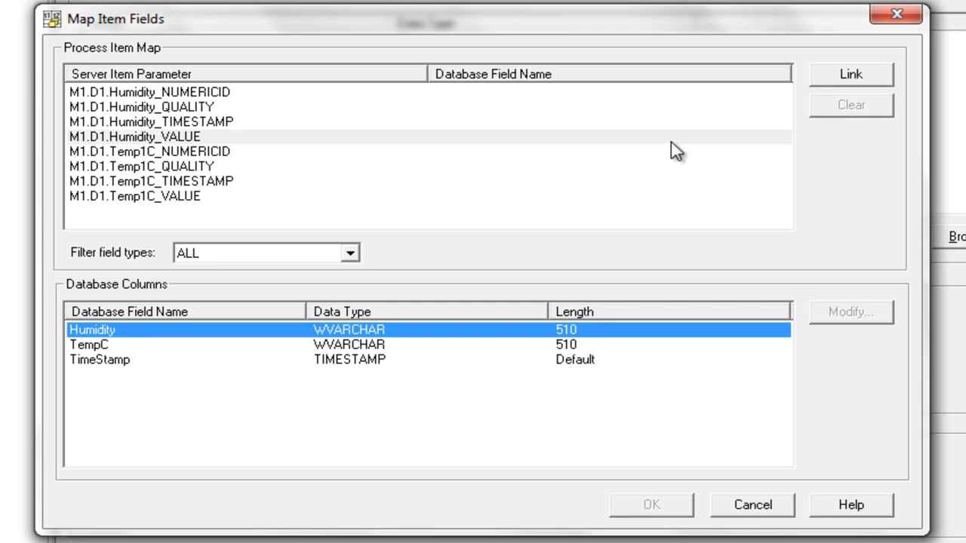
{"action": "left_click", "coordinate": [852, 75]}
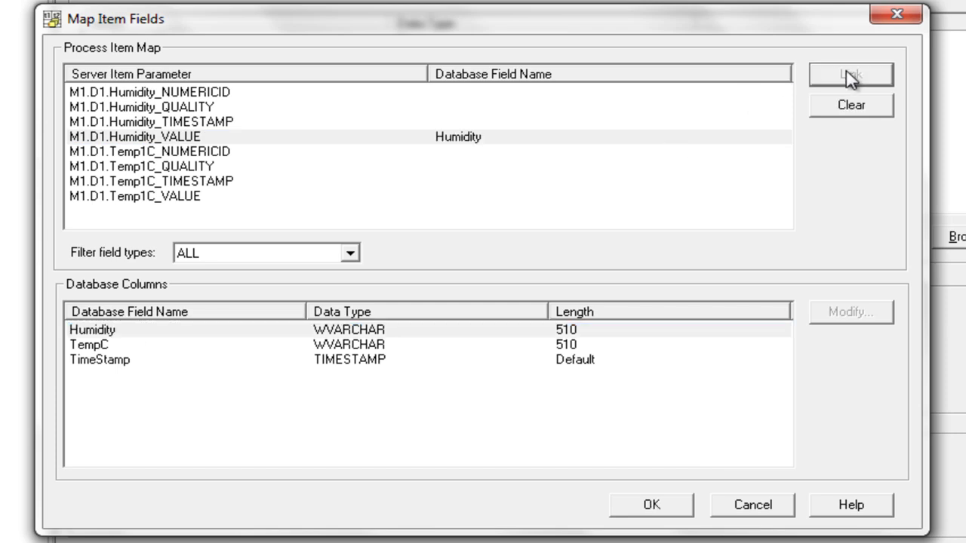
{"action": "left_click", "coordinate": [175, 200]}
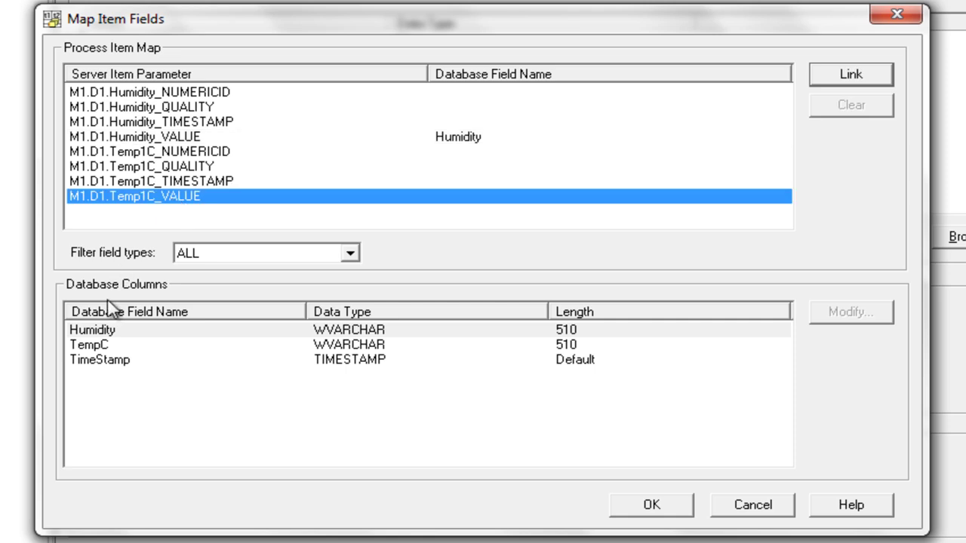
{"action": "left_click", "coordinate": [109, 347]}
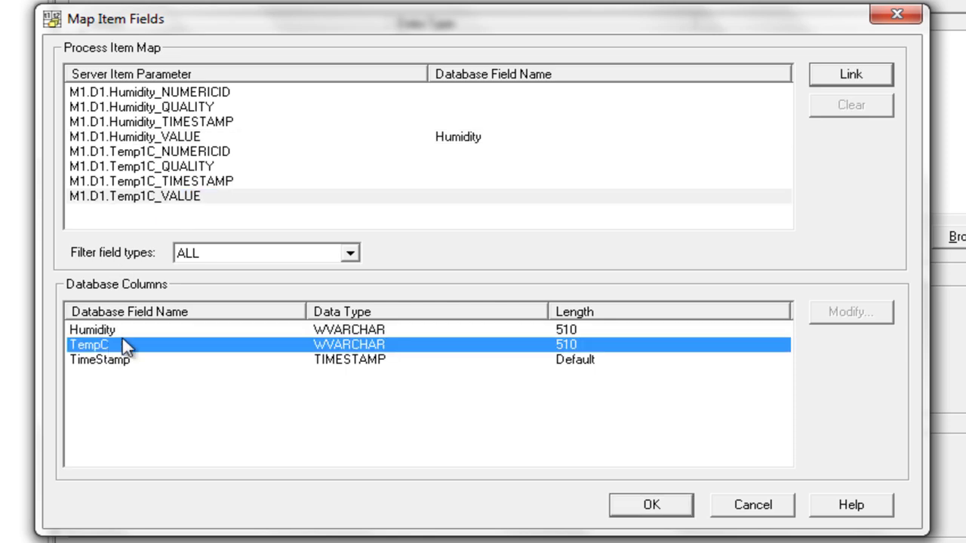
{"action": "left_click", "coordinate": [853, 75]}
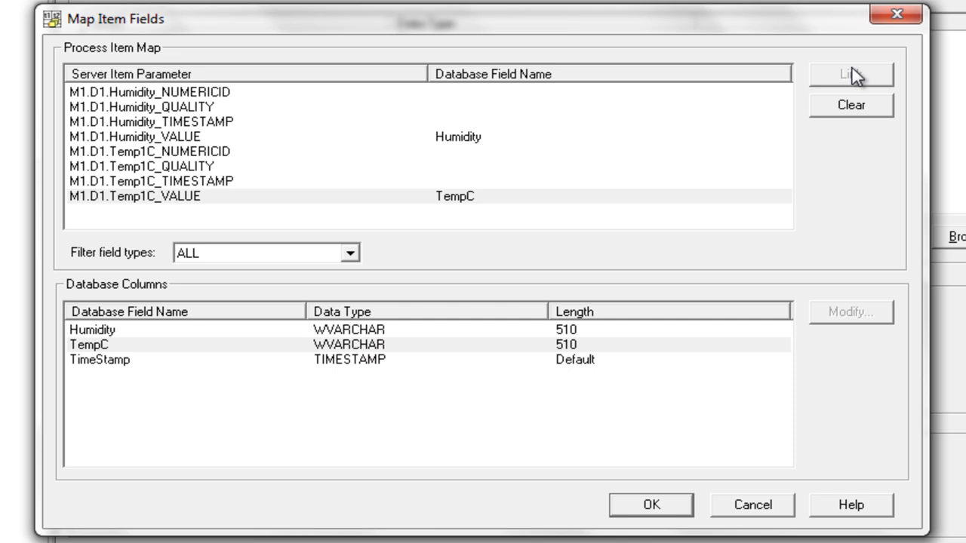
Step: Map M1.D1.Temp1C_TIMESTAMP to the TimeStamp database field and confirm the field mapping
{"action": "left_click", "coordinate": [229, 184]}
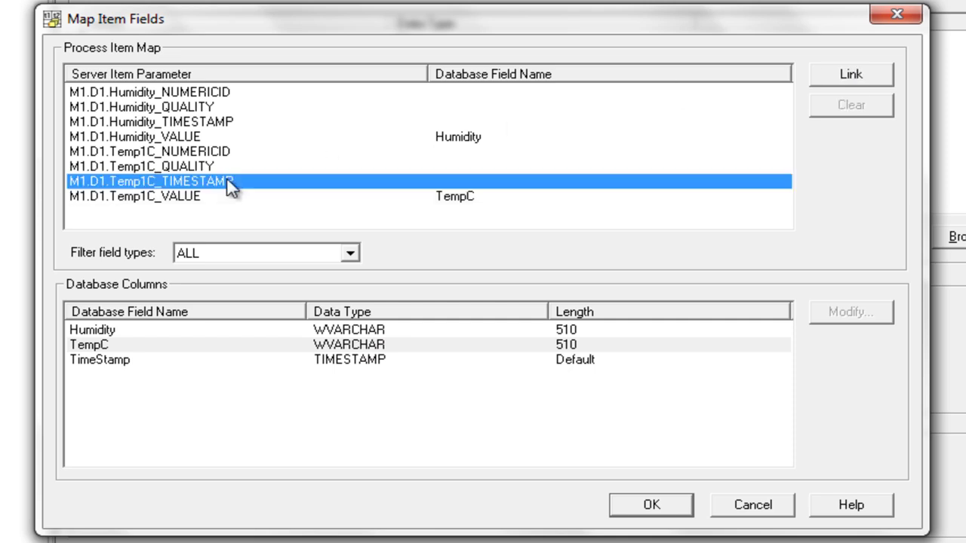
{"action": "left_click", "coordinate": [129, 365]}
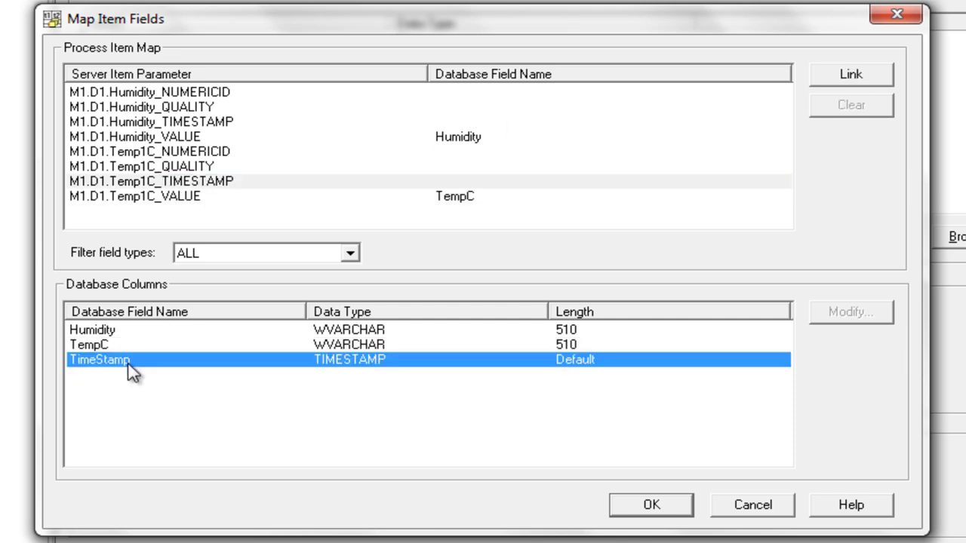
{"action": "left_click", "coordinate": [853, 74]}
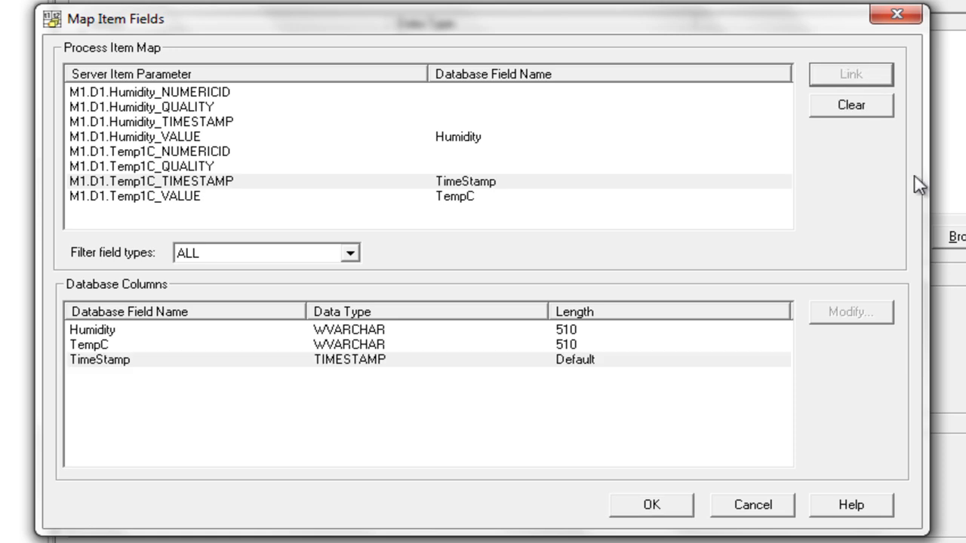
{"action": "left_click", "coordinate": [676, 511]}
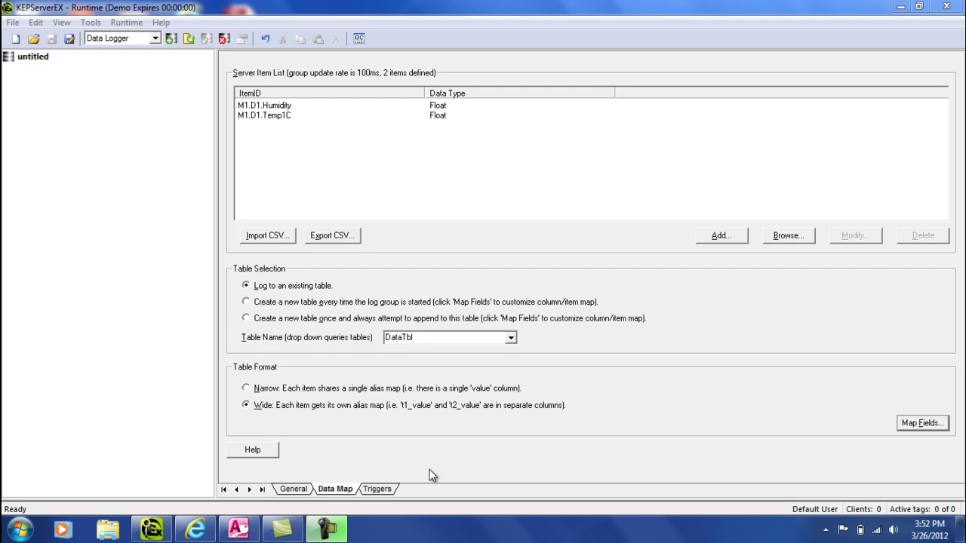
Step: Modify the log group's existing trigger to log on a static interval of 3 seconds, with logging on data change turned off
{"action": "left_click", "coordinate": [377, 490]}
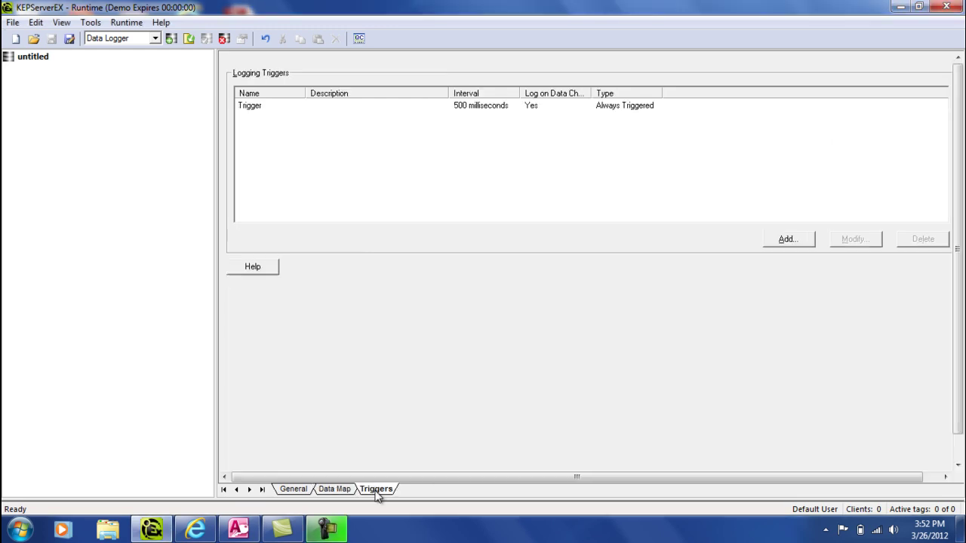
{"action": "double_click", "coordinate": [260, 110]}
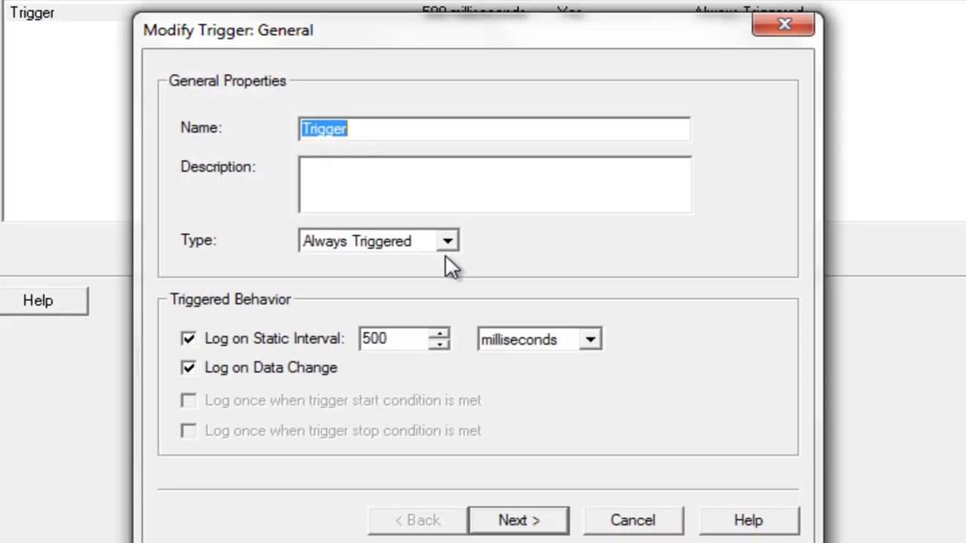
{"action": "left_click", "coordinate": [191, 368]}
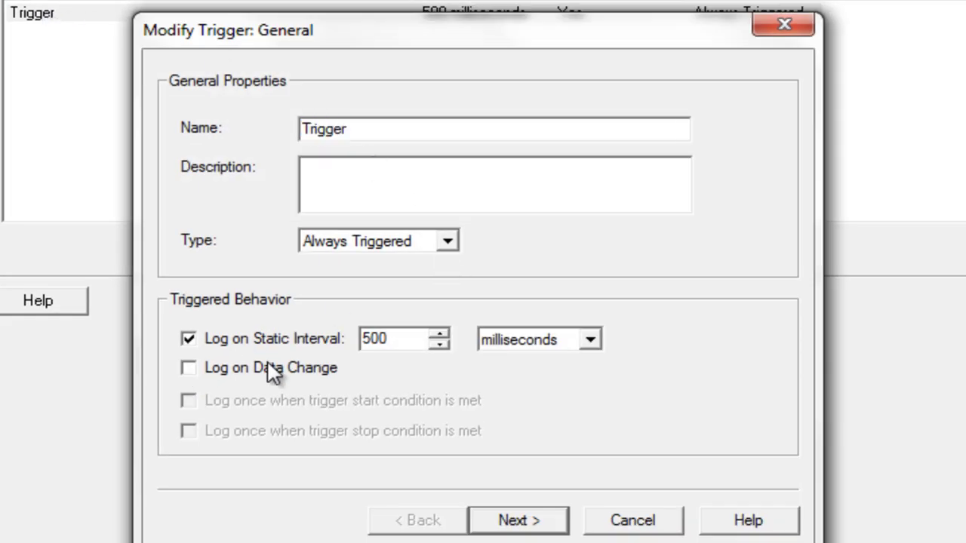
{"action": "left_click", "coordinate": [588, 341]}
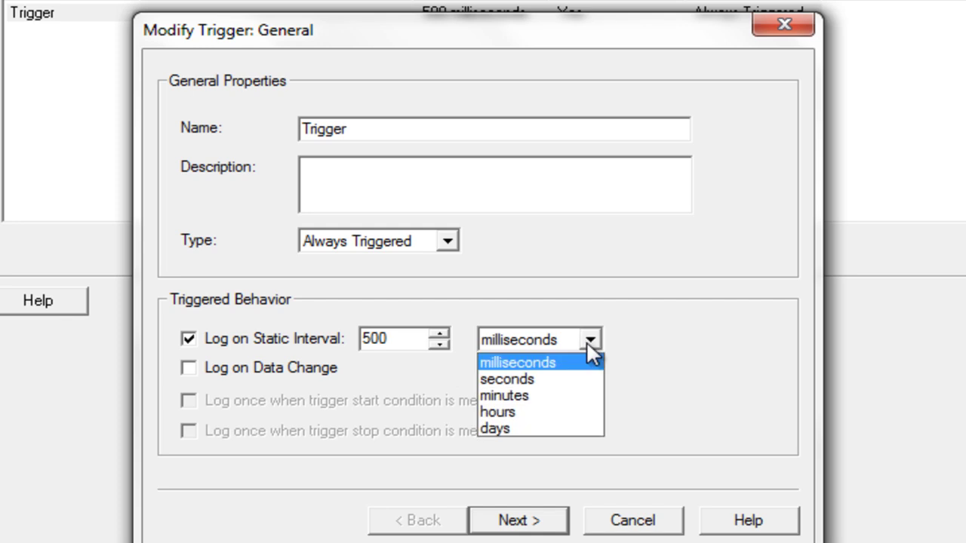
{"action": "left_click", "coordinate": [543, 381]}
{"action": "double_click", "coordinate": [414, 339]}
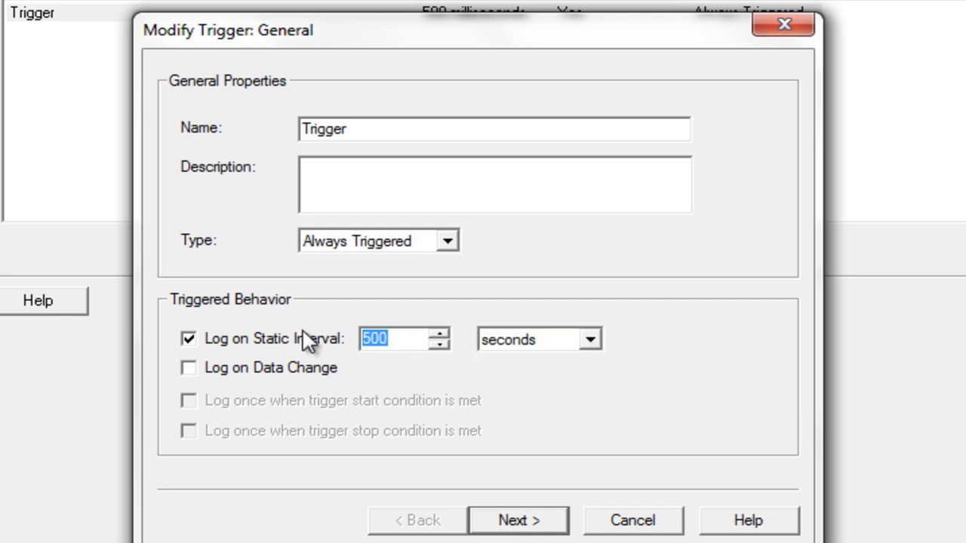
{"action": "type", "text": "3"}
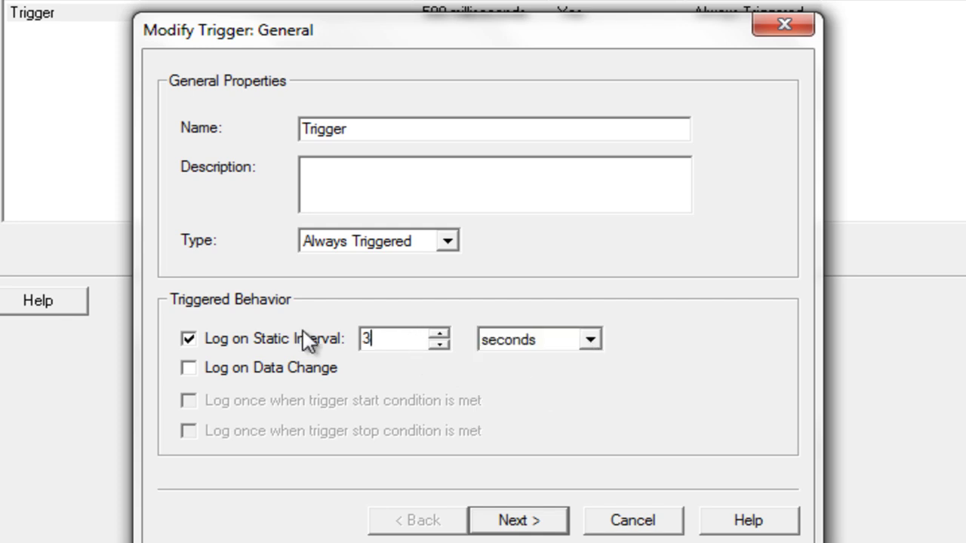
{"action": "left_click", "coordinate": [562, 528]}
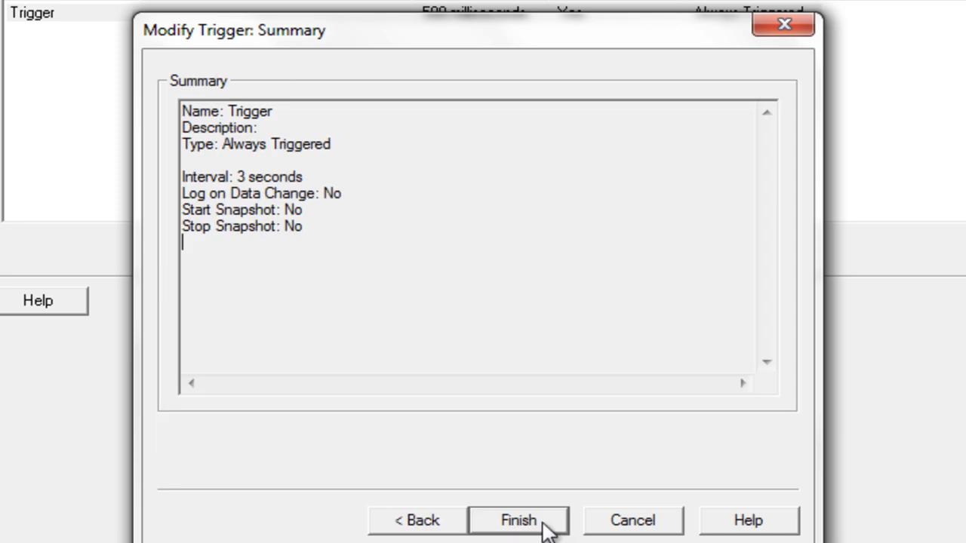
{"action": "left_click", "coordinate": [543, 522]}
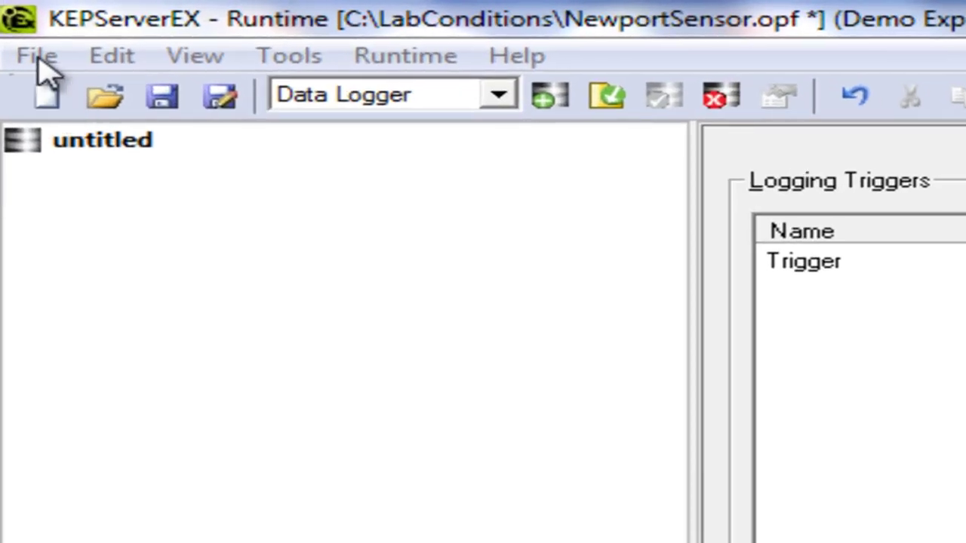
Step: Save the NewportSensor project with its Data Logger configuration
{"action": "left_click", "coordinate": [37, 57]}
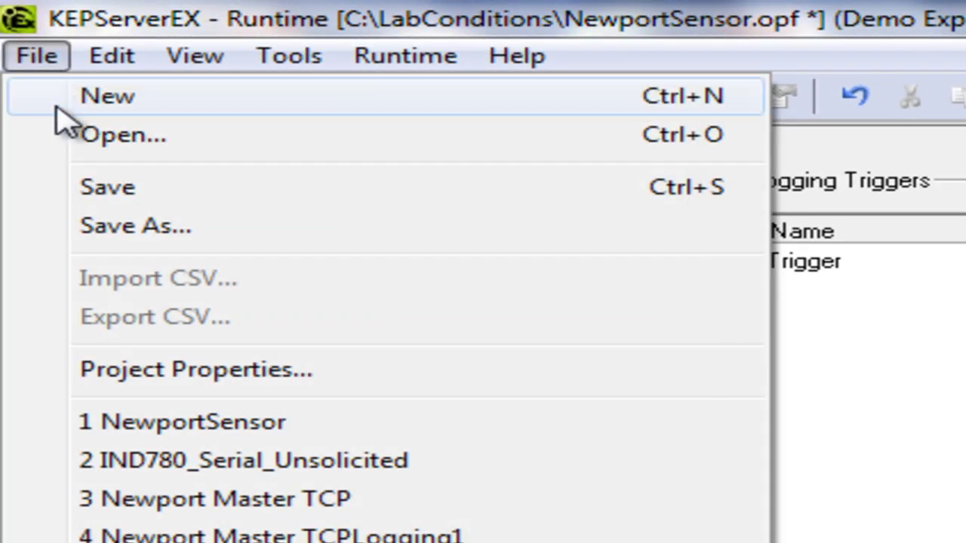
{"action": "left_click", "coordinate": [94, 188]}
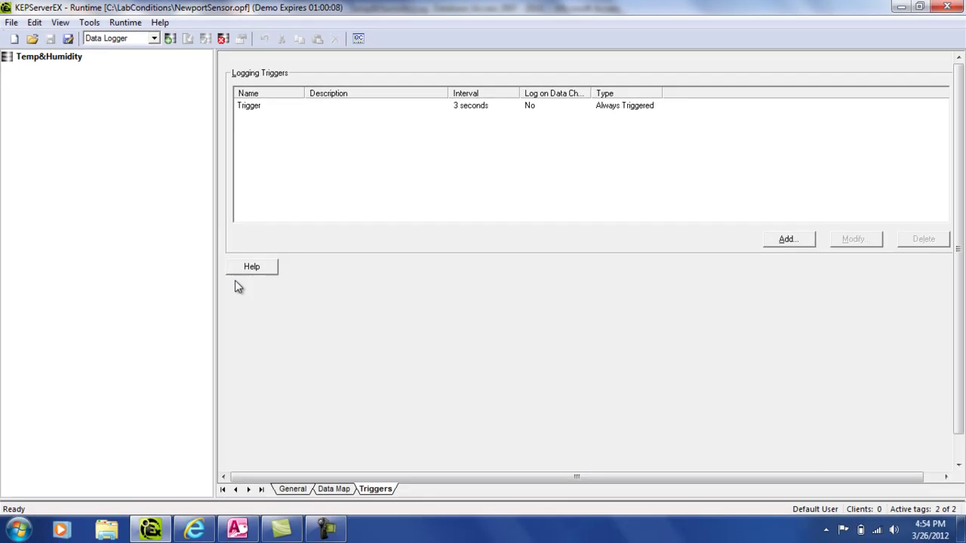
Step: Switch to Microsoft Access and open the DataTbl table, closing and reopening it to check for newly logged records
{"action": "left_click", "coordinate": [247, 533]}
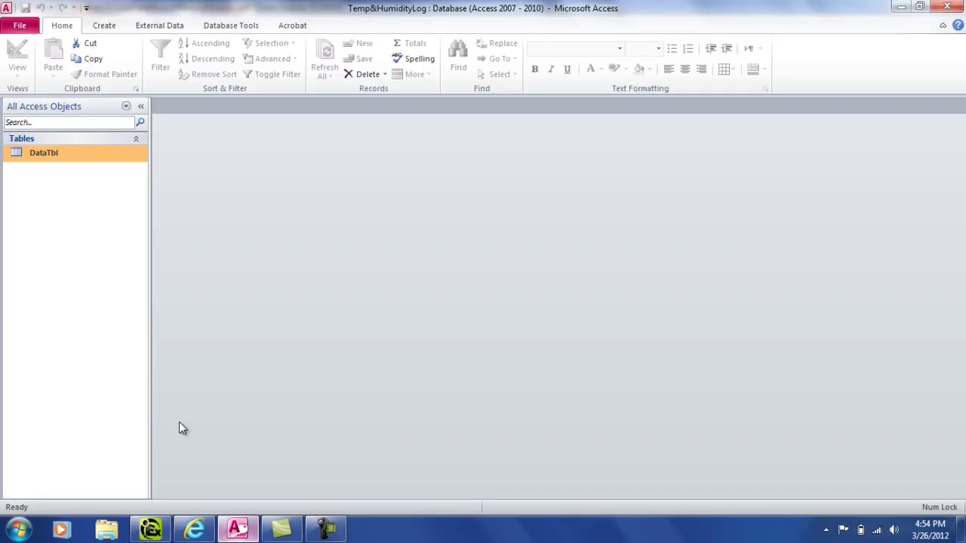
{"action": "double_click", "coordinate": [18, 155]}
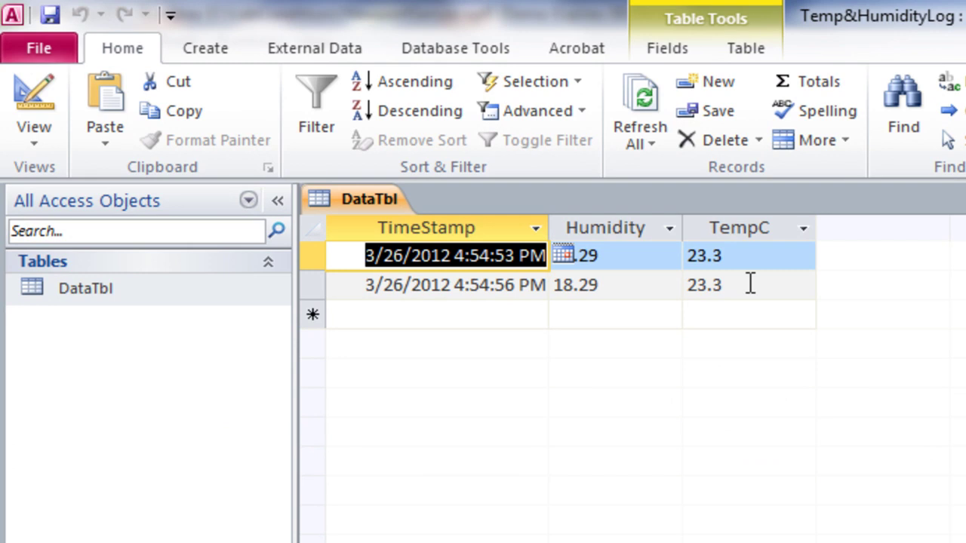
{"action": "key", "text": "ctrl+w"}
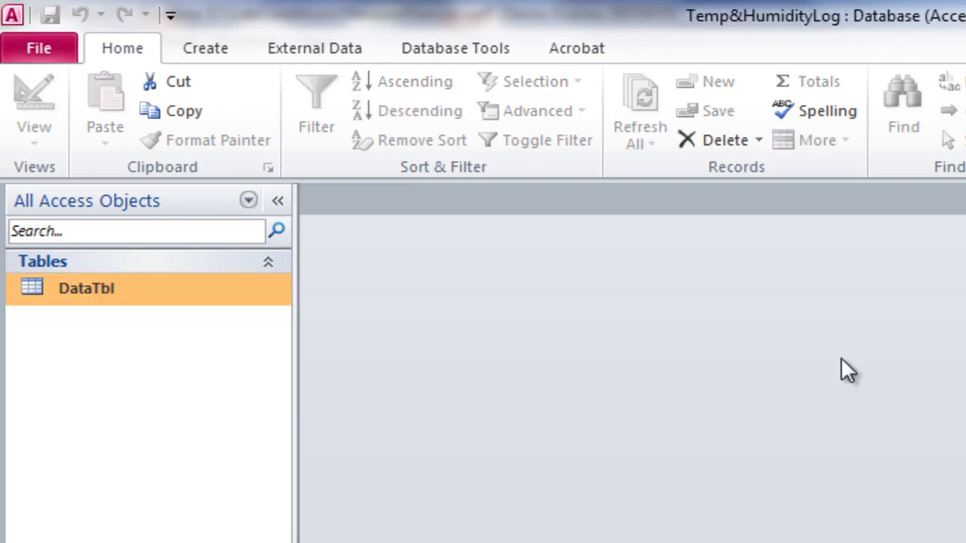
{"action": "double_click", "coordinate": [34, 285]}
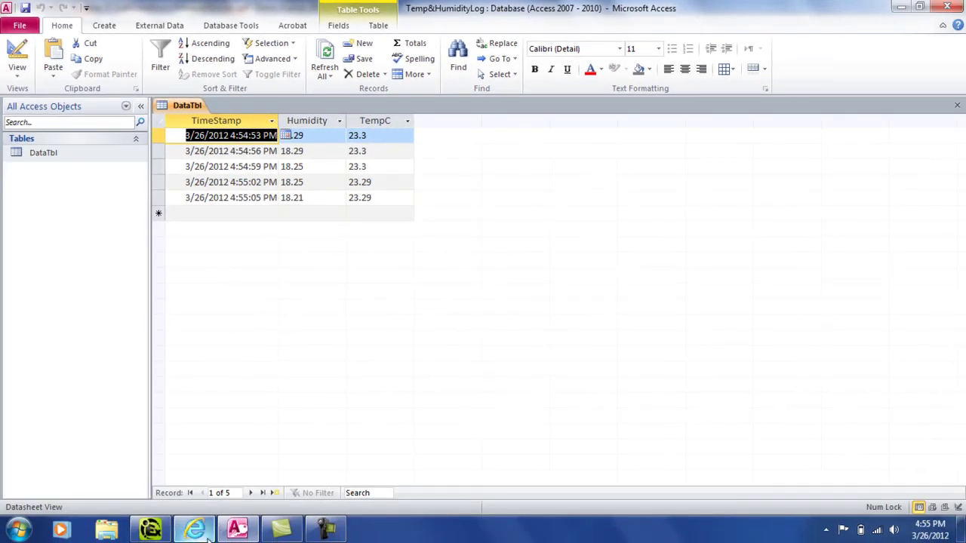
Step: Switch to Internet Explorer
{"action": "left_click", "coordinate": [202, 533]}
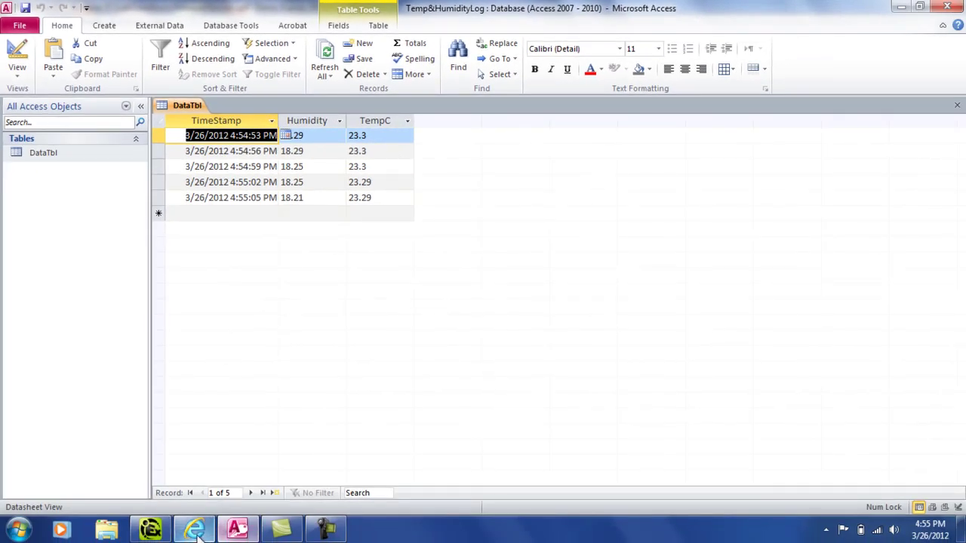